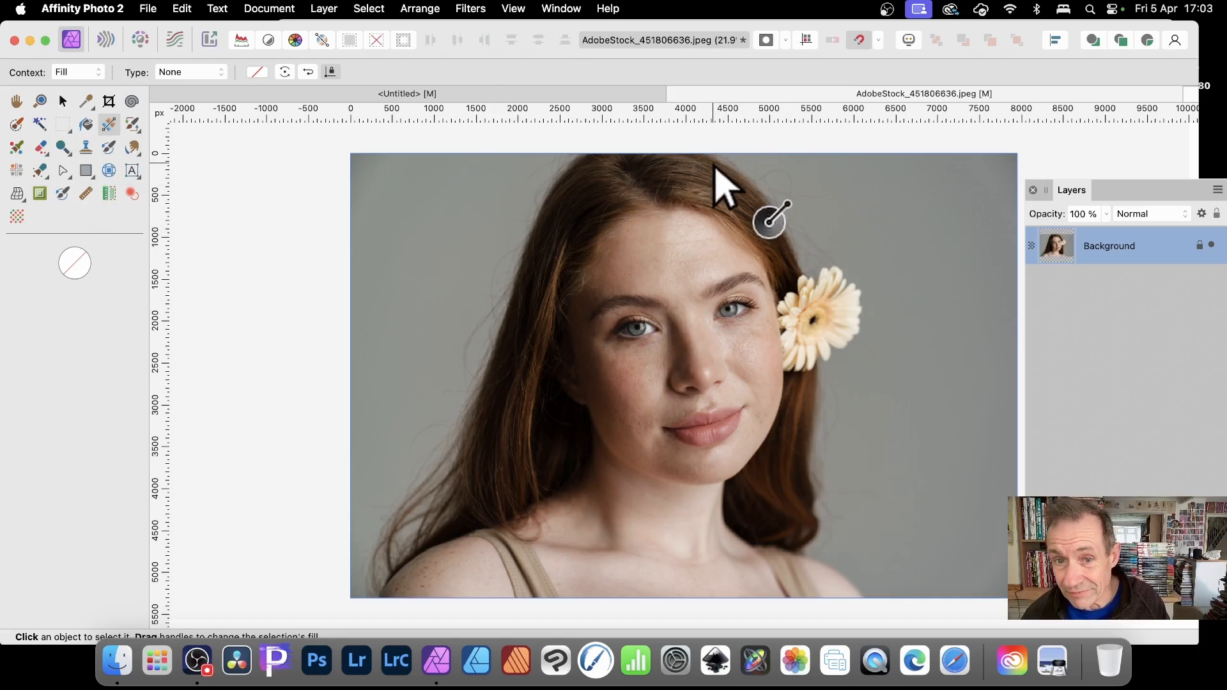
Step: Try a white-to-black linear gradient fill down the full height of the photo, and undo it
{"action": "left_click_drag", "start_coordinate": [713, 165], "coordinate": [696, 577]}
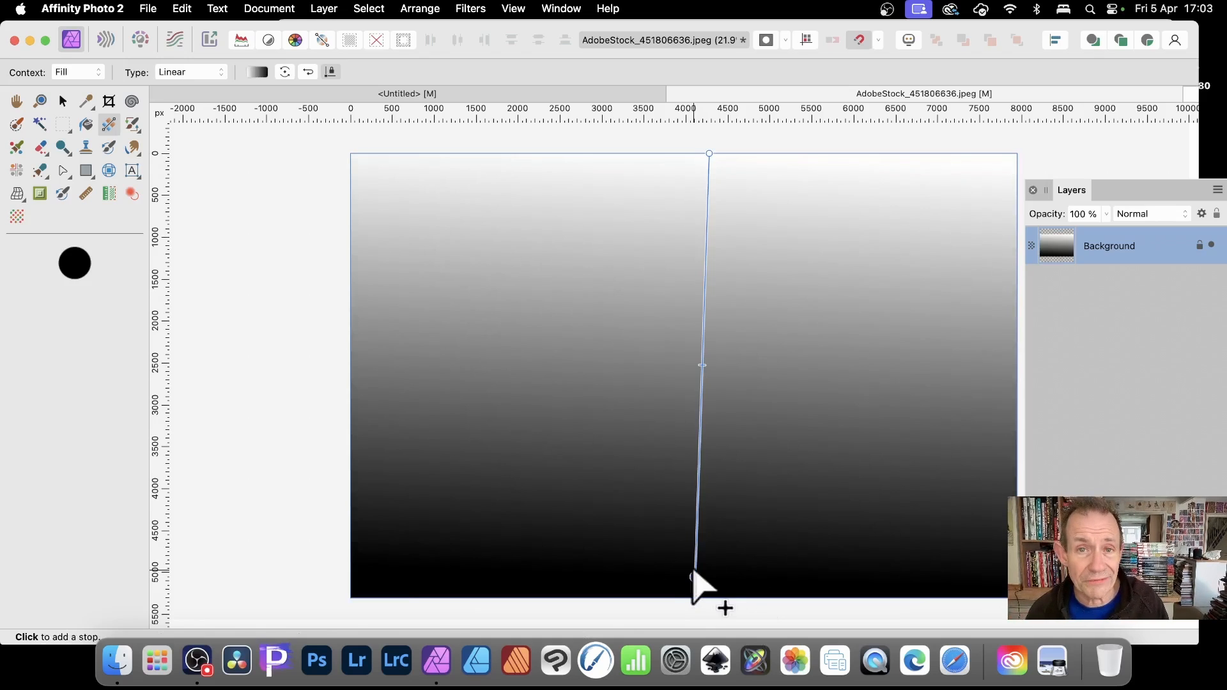
{"action": "key", "text": "super+z"}
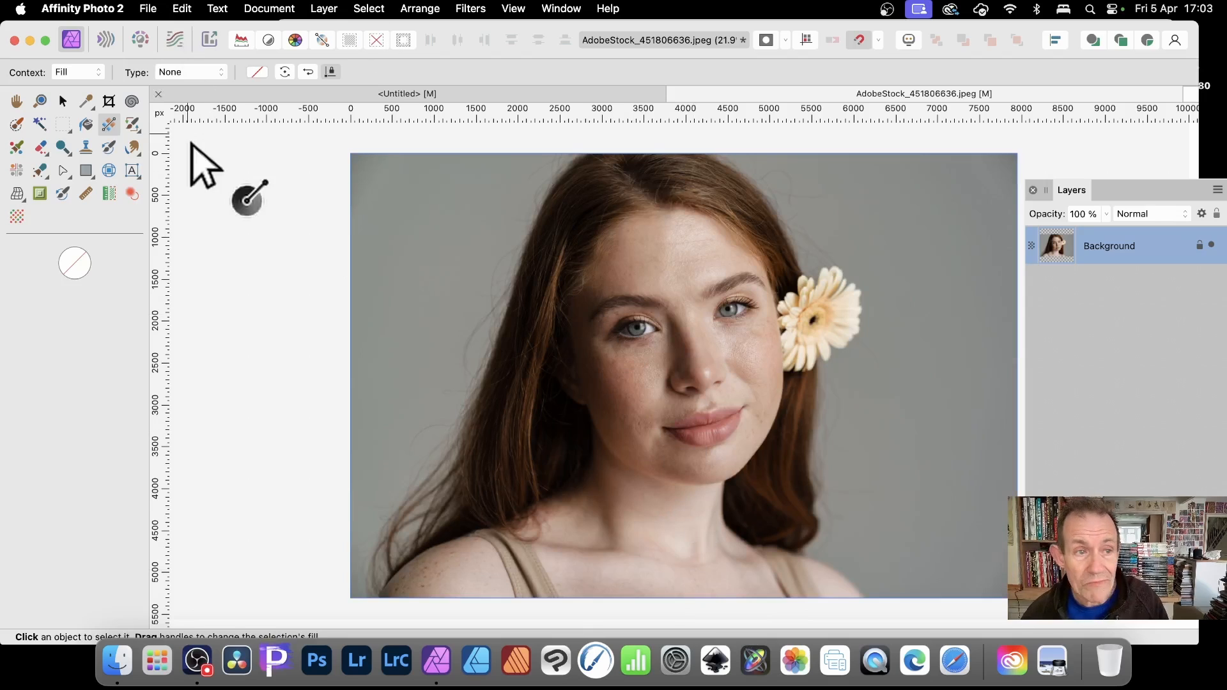
Step: Fill the Background layer with the green, blue, yellow and red radial preset from the Gradients swatches
{"action": "left_click", "coordinate": [257, 71]}
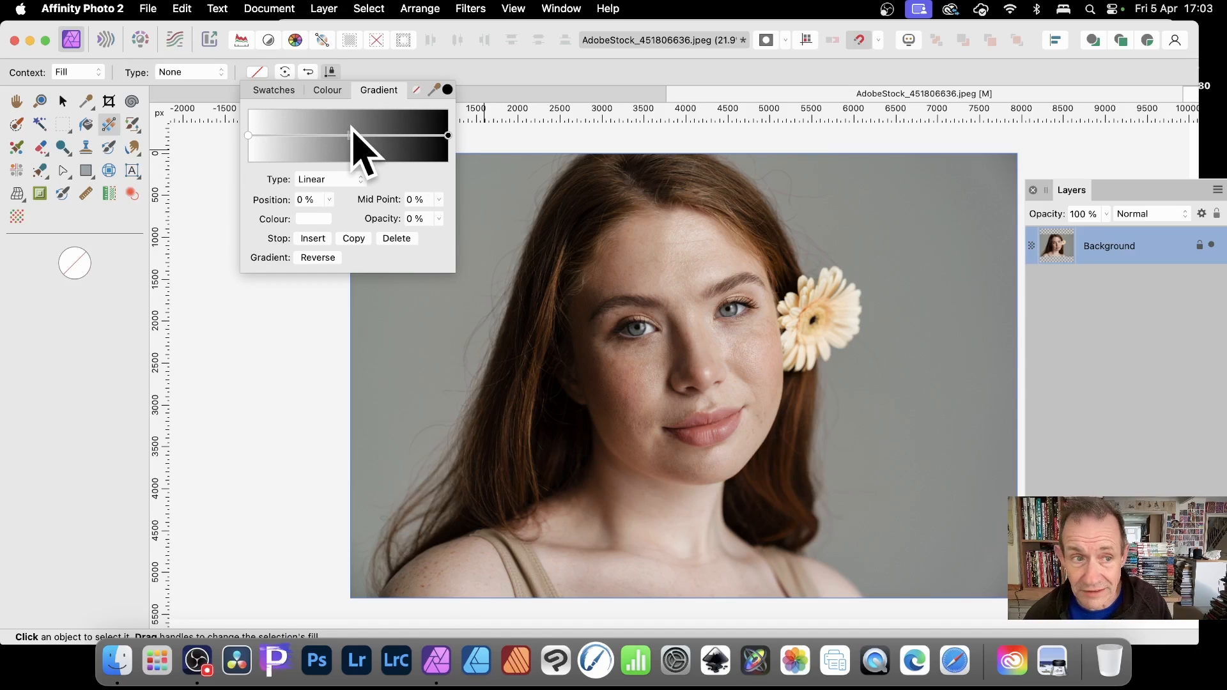
{"action": "left_click", "coordinate": [286, 90]}
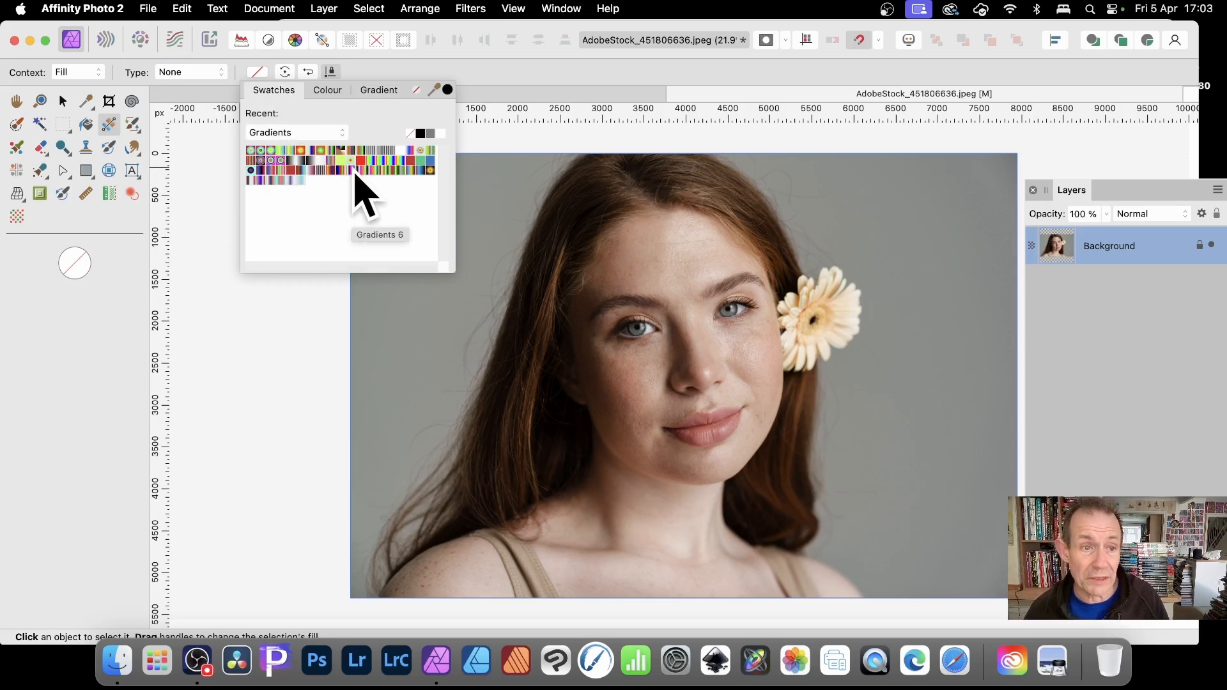
{"action": "left_click", "coordinate": [313, 133]}
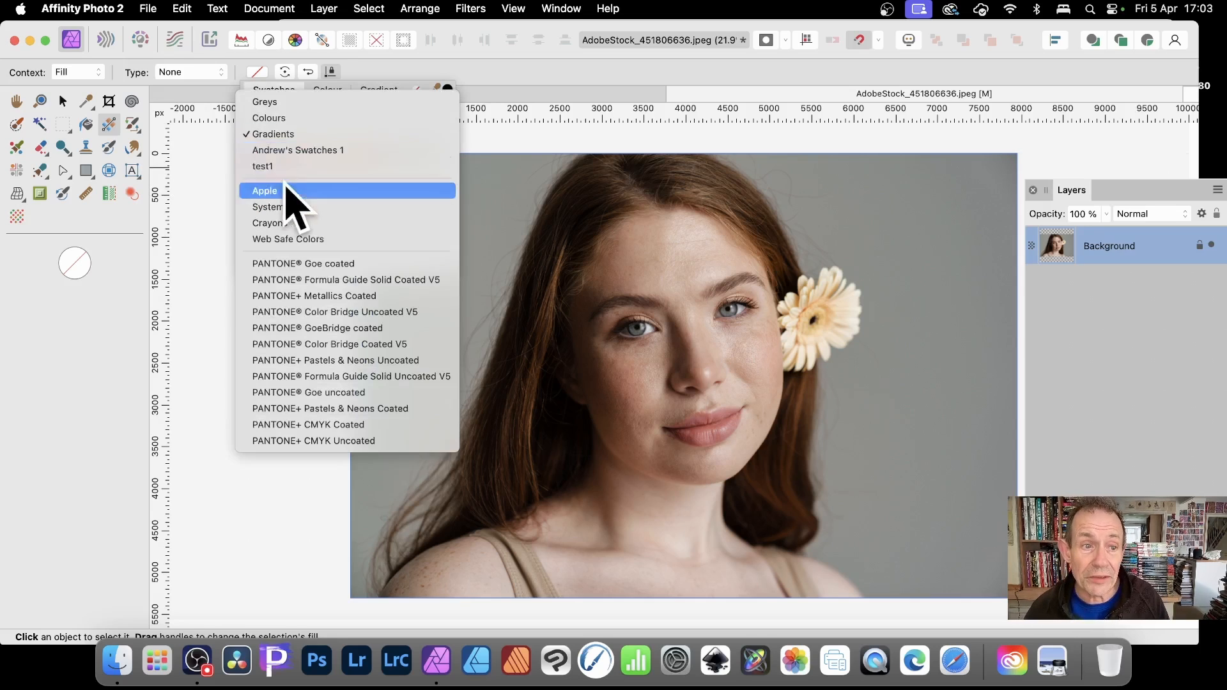
{"action": "left_click", "coordinate": [315, 135]}
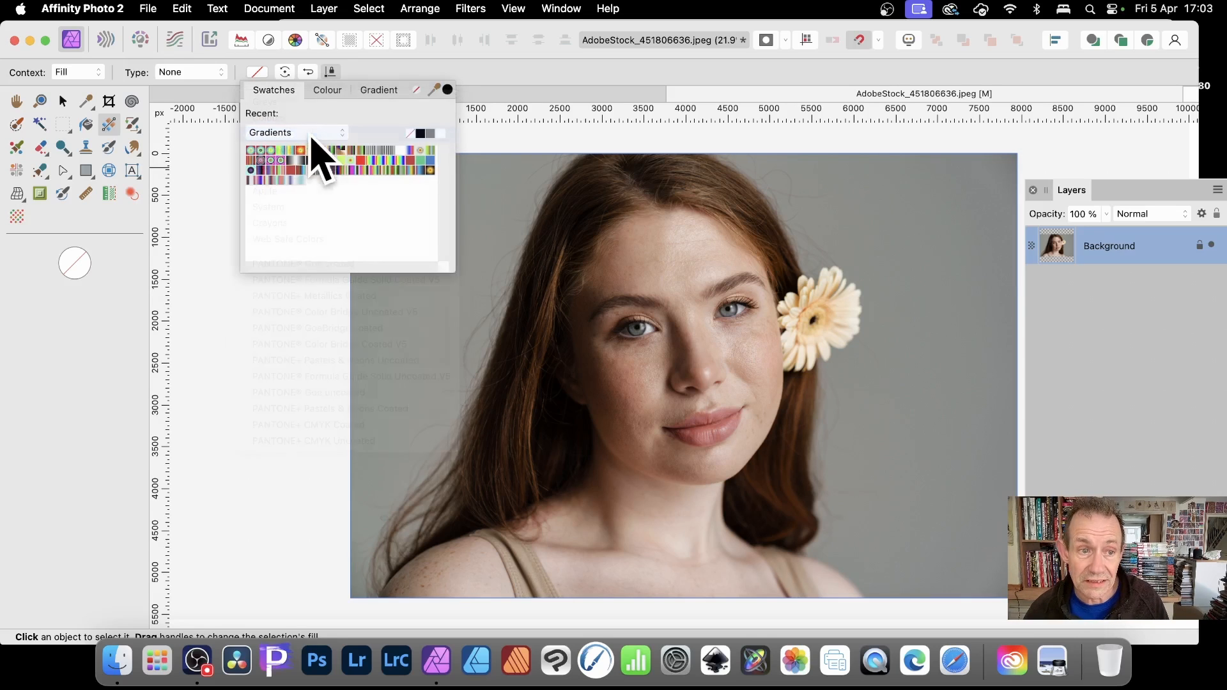
{"action": "left_click", "coordinate": [271, 152]}
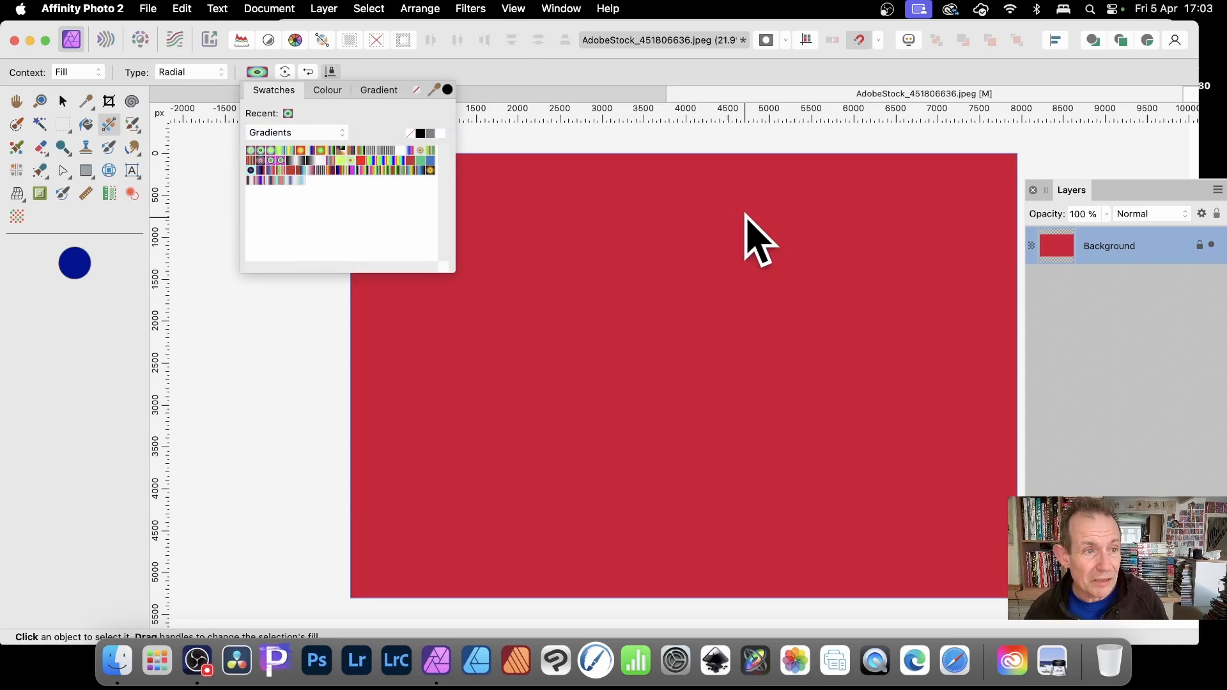
Step: Stretch the radial gradient from the image's middle toward its lower-right corner, and shift the gradient's centre down and right
{"action": "left_click", "coordinate": [705, 345]}
{"action": "left_click_drag", "start_coordinate": [689, 333], "coordinate": [895, 488]}
{"action": "left_click_drag", "start_coordinate": [690, 334], "coordinate": [747, 390]}
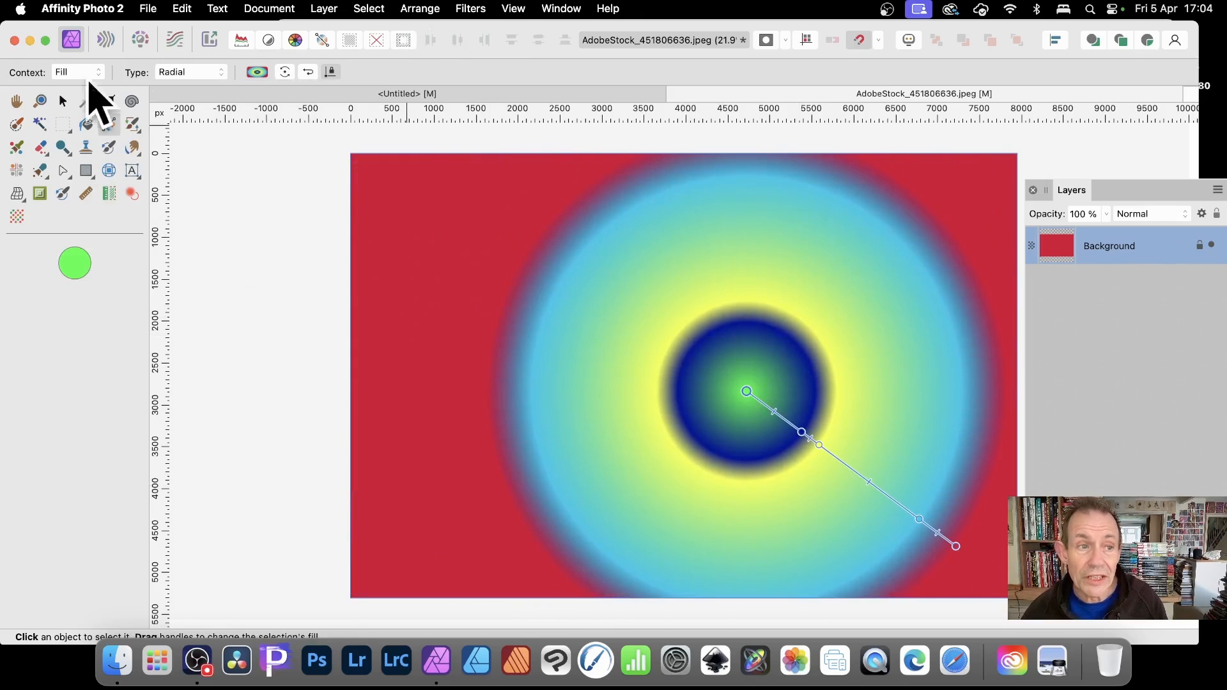
Step: Change the gradient type to Linear and extend its green start toward the image's upper-left area
{"action": "left_click", "coordinate": [184, 72]}
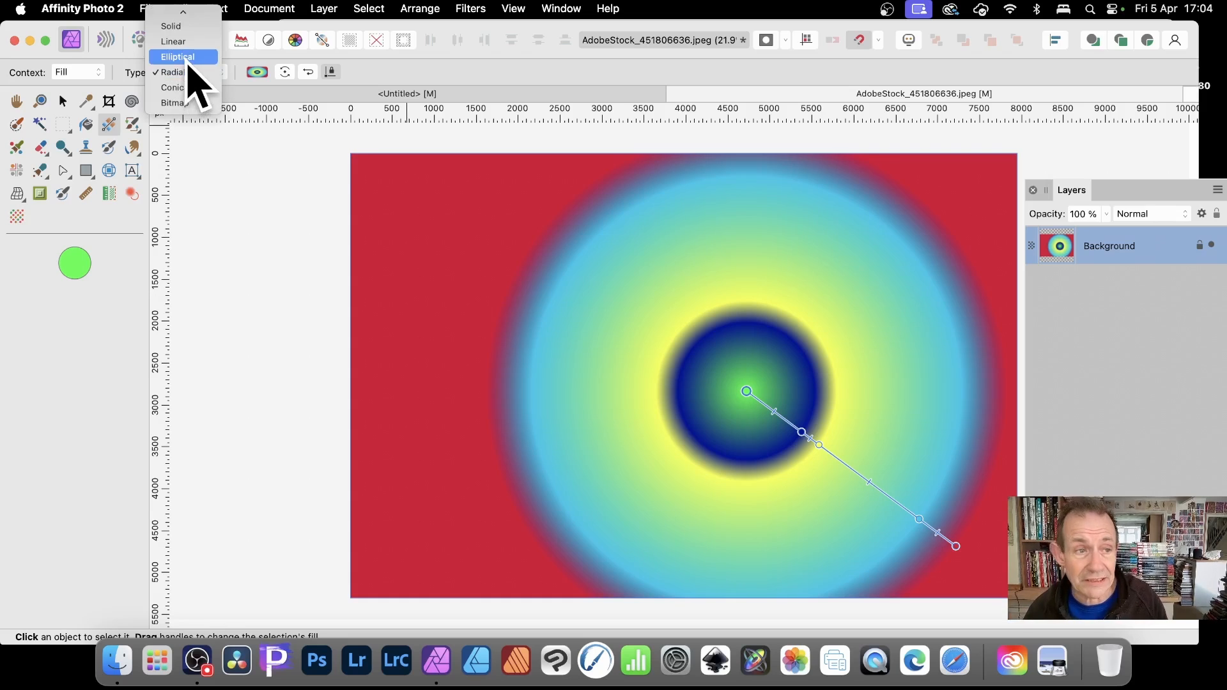
{"action": "left_click", "coordinate": [214, 42]}
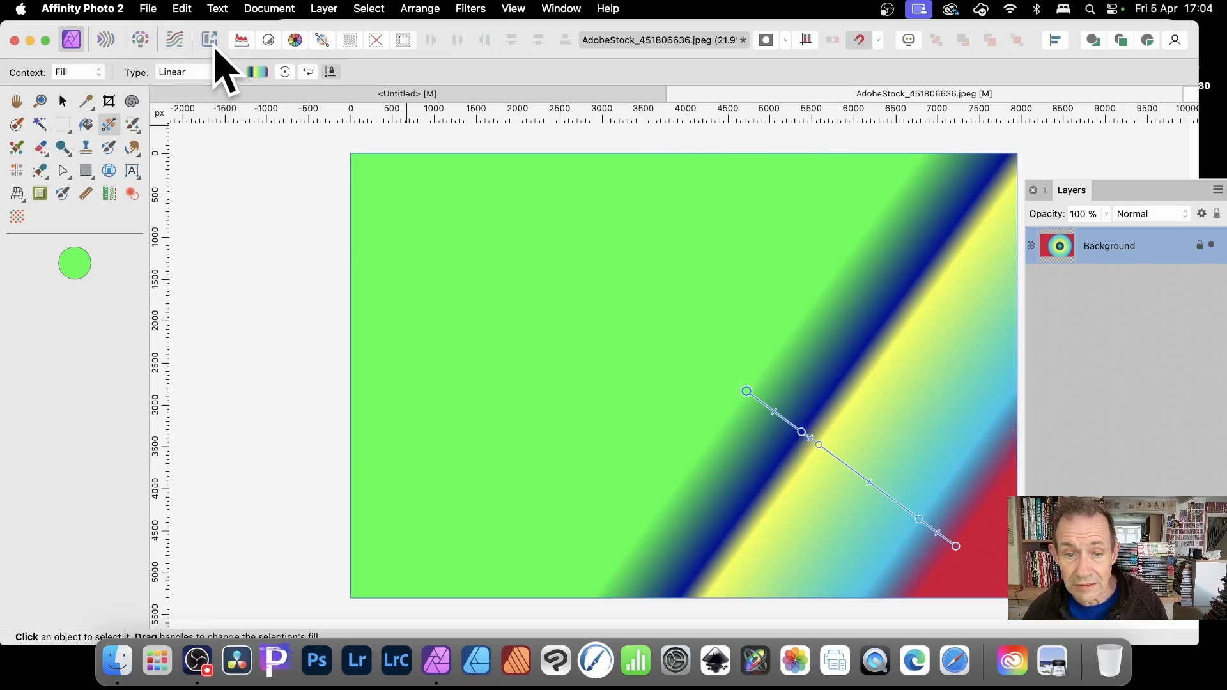
{"action": "left_click_drag", "start_coordinate": [745, 391], "coordinate": [516, 246]}
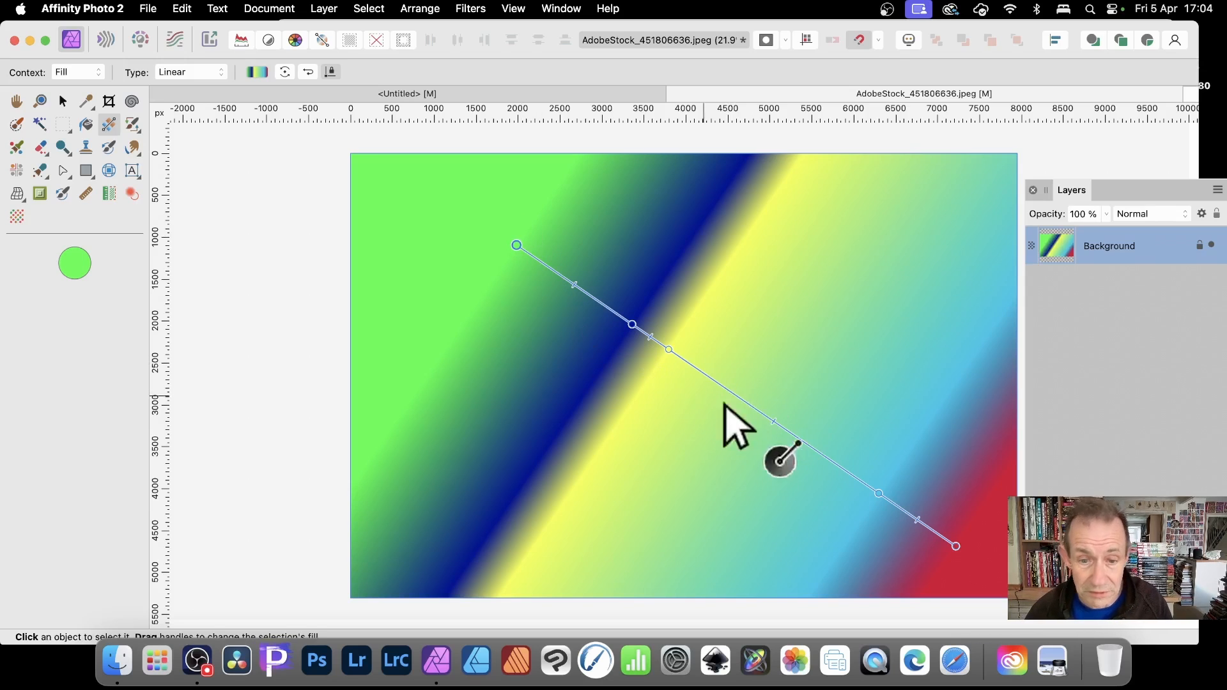
Step: Move the gradient's blue stop close to the green start and the yellow stop farther toward the red end
{"action": "left_click_drag", "start_coordinate": [629, 323], "coordinate": [554, 261]}
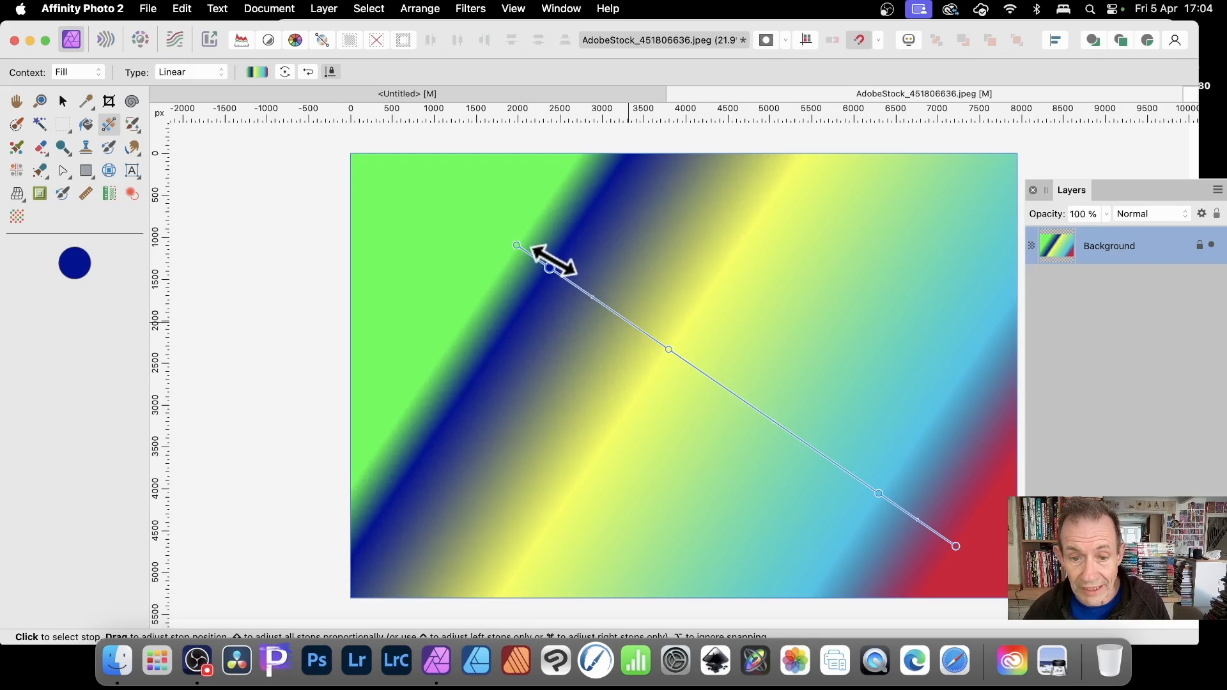
{"action": "left_click_drag", "start_coordinate": [666, 345], "coordinate": [731, 408]}
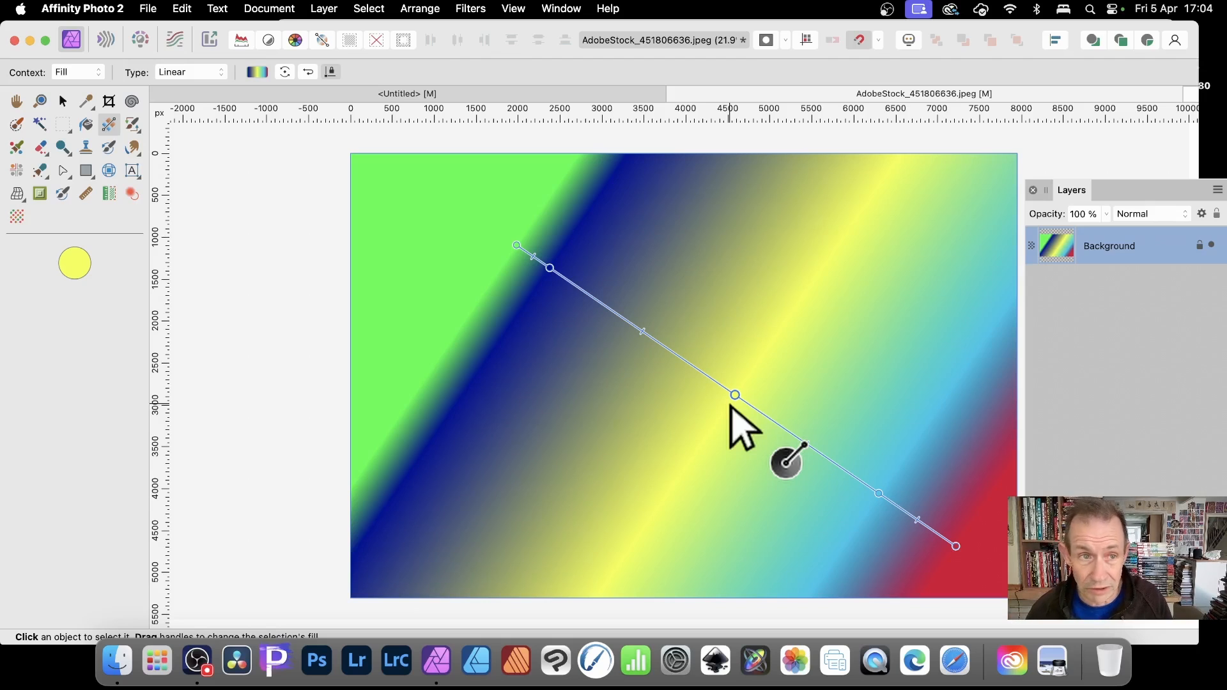
{"action": "left_click", "coordinate": [329, 7]}
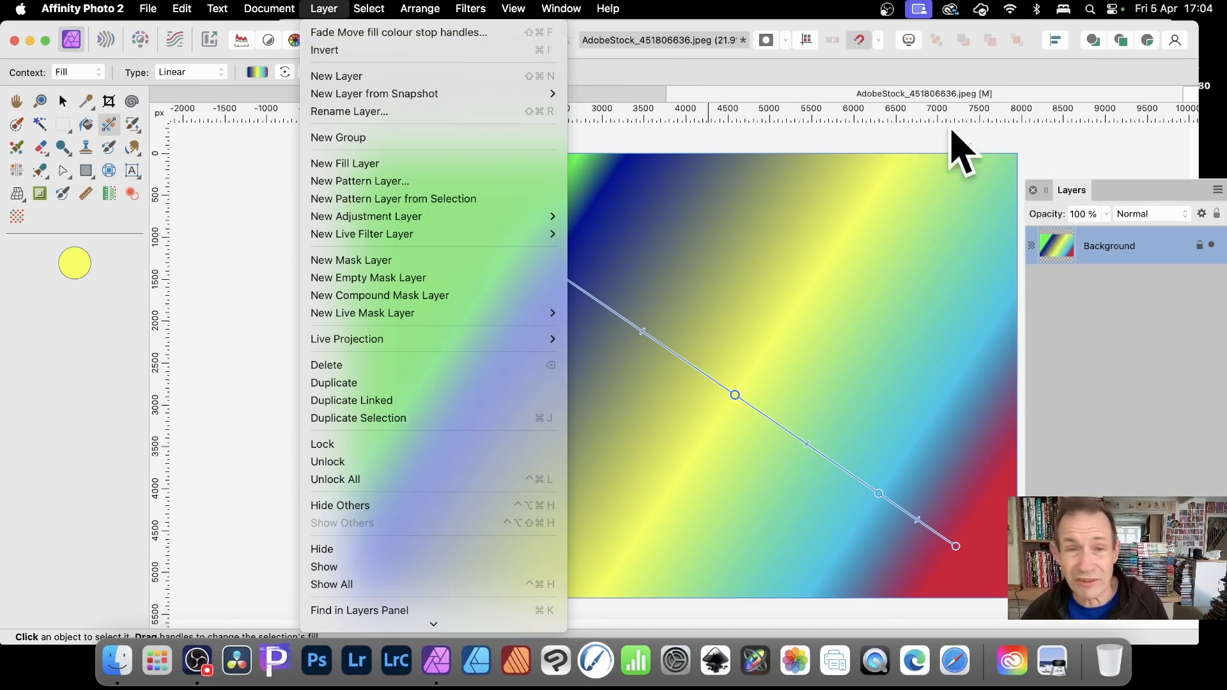
{"action": "left_click", "coordinate": [994, 181]}
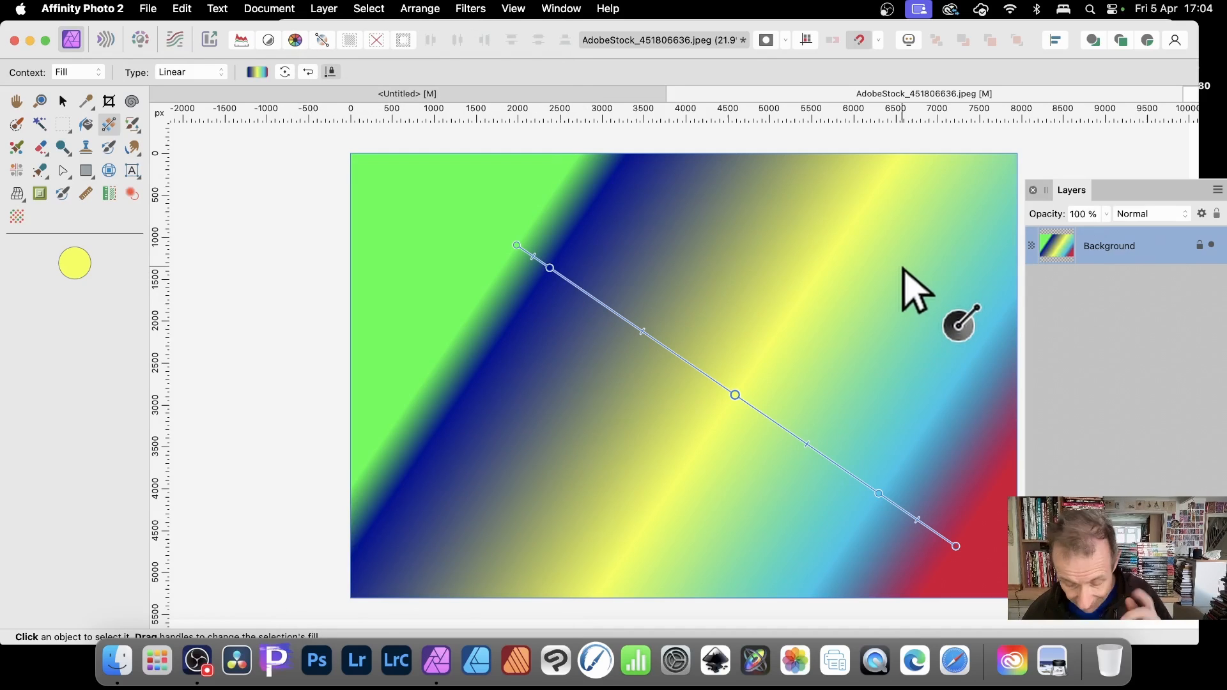
Step: Undo all gradient edits on the Background layer back to the original photo
{"action": "key", "text": "super+z"}
{"action": "key", "text": "super+z"}
{"action": "key", "text": "super+z"}
{"action": "key", "text": "super+z"}
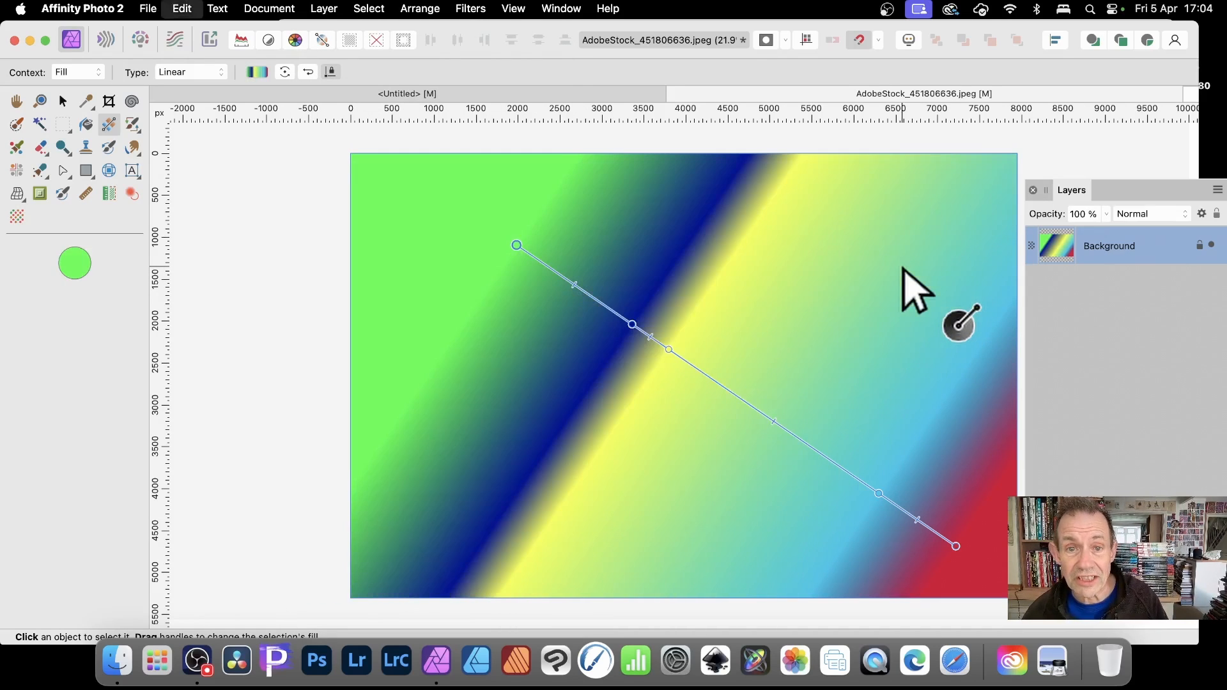
{"action": "key", "text": "super+z"}
{"action": "key", "text": "super+z"}
{"action": "key", "text": "super+z"}
{"action": "key", "text": "super+z"}
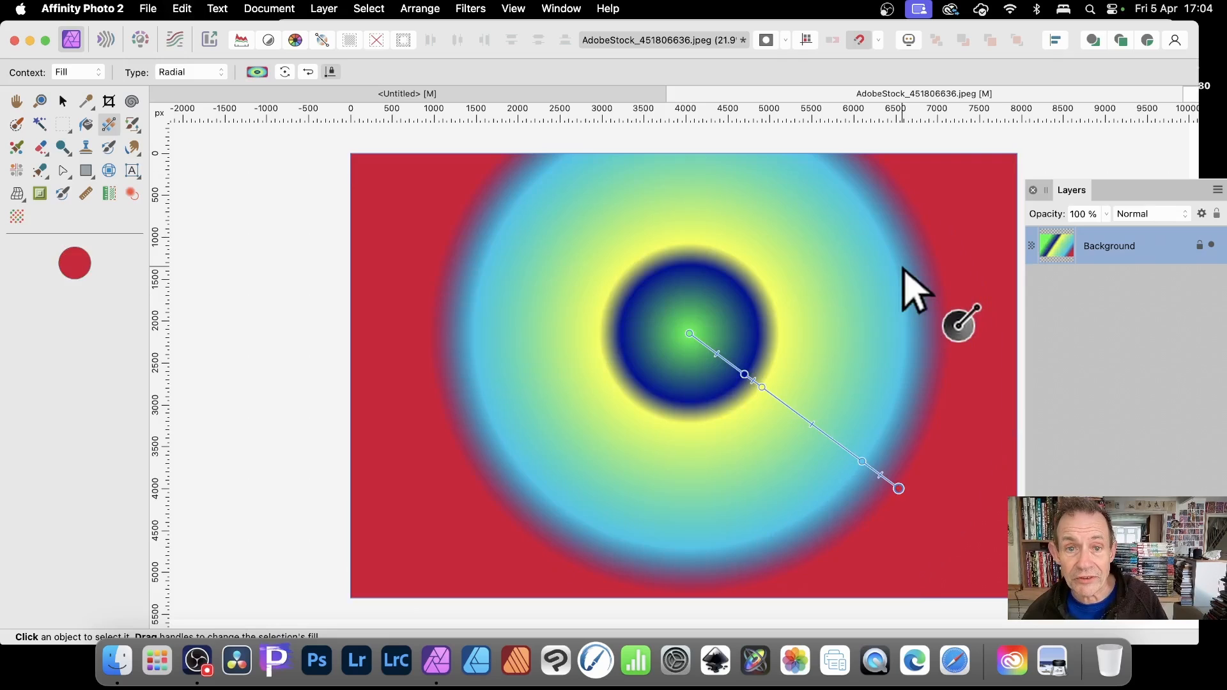
{"action": "key", "text": "super+z"}
{"action": "key", "text": "super+z"}
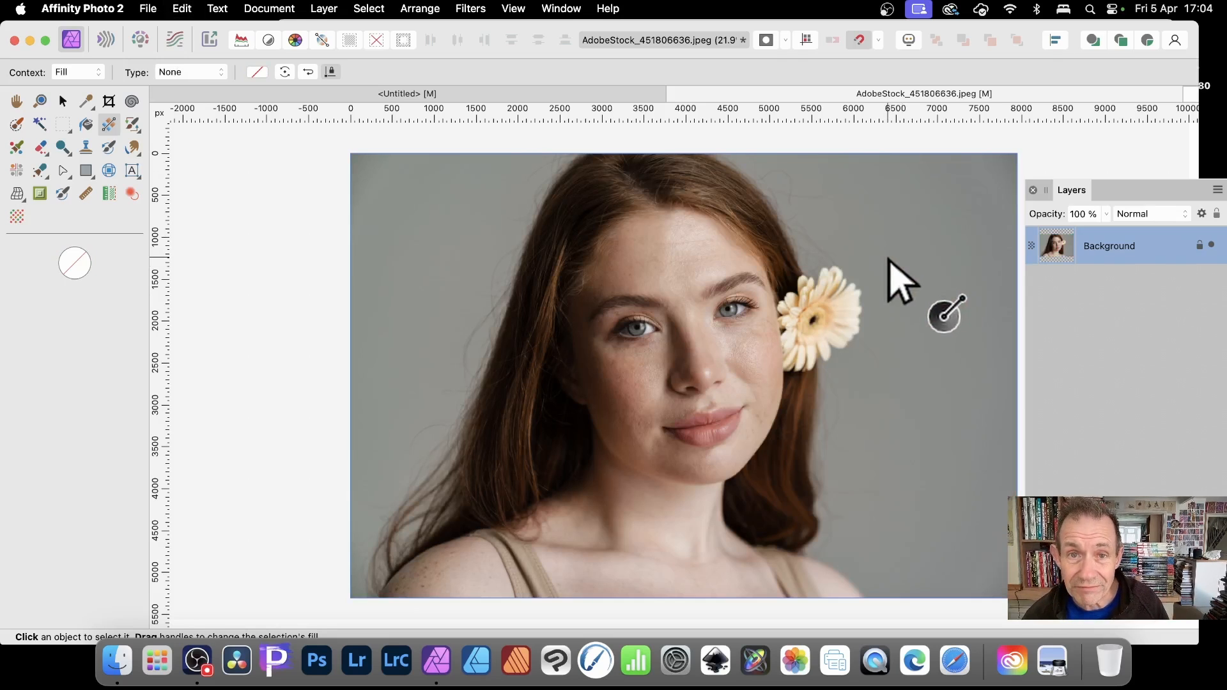
Step: Add a new pixel layer above the photo and draw a white-to-black linear gradient diagonally across it
{"action": "left_click", "coordinate": [325, 8]}
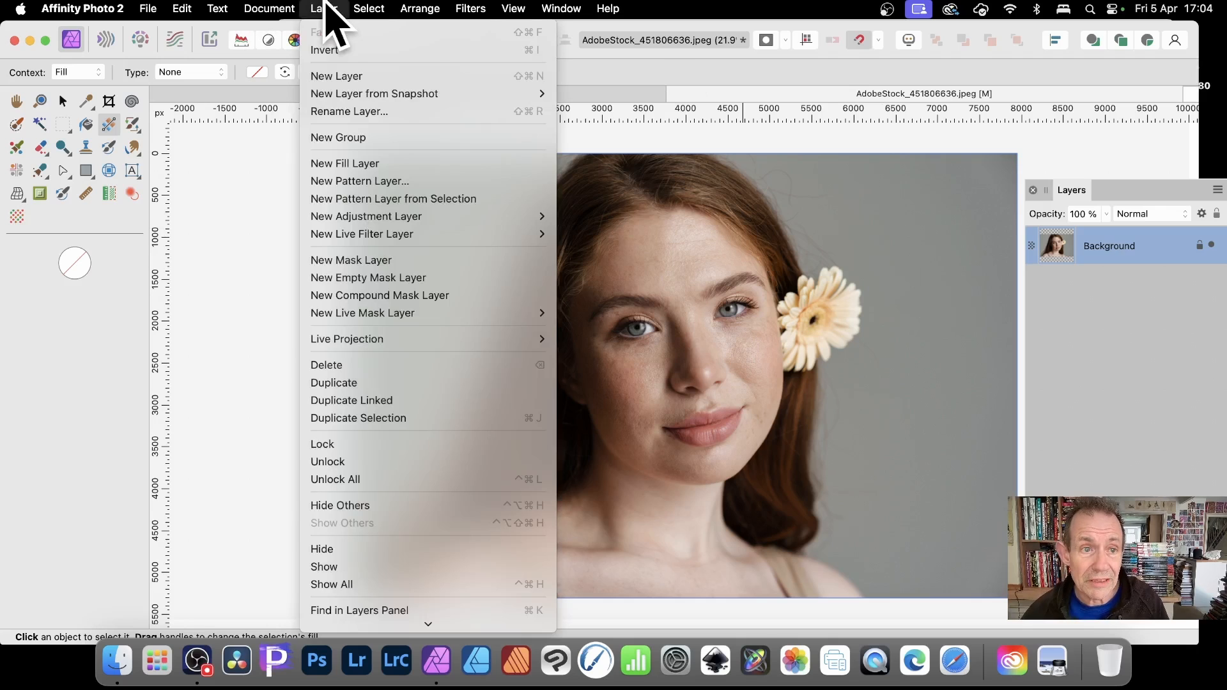
{"action": "left_click", "coordinate": [333, 76]}
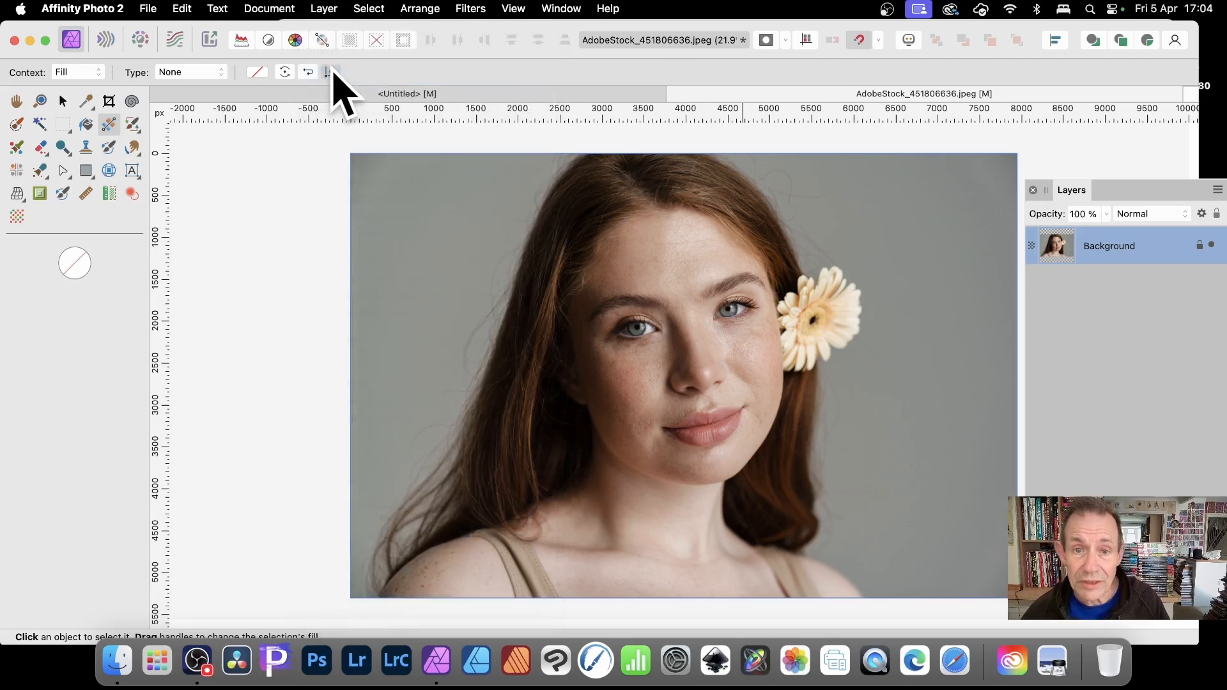
{"action": "left_click_drag", "start_coordinate": [472, 211], "coordinate": [832, 345]}
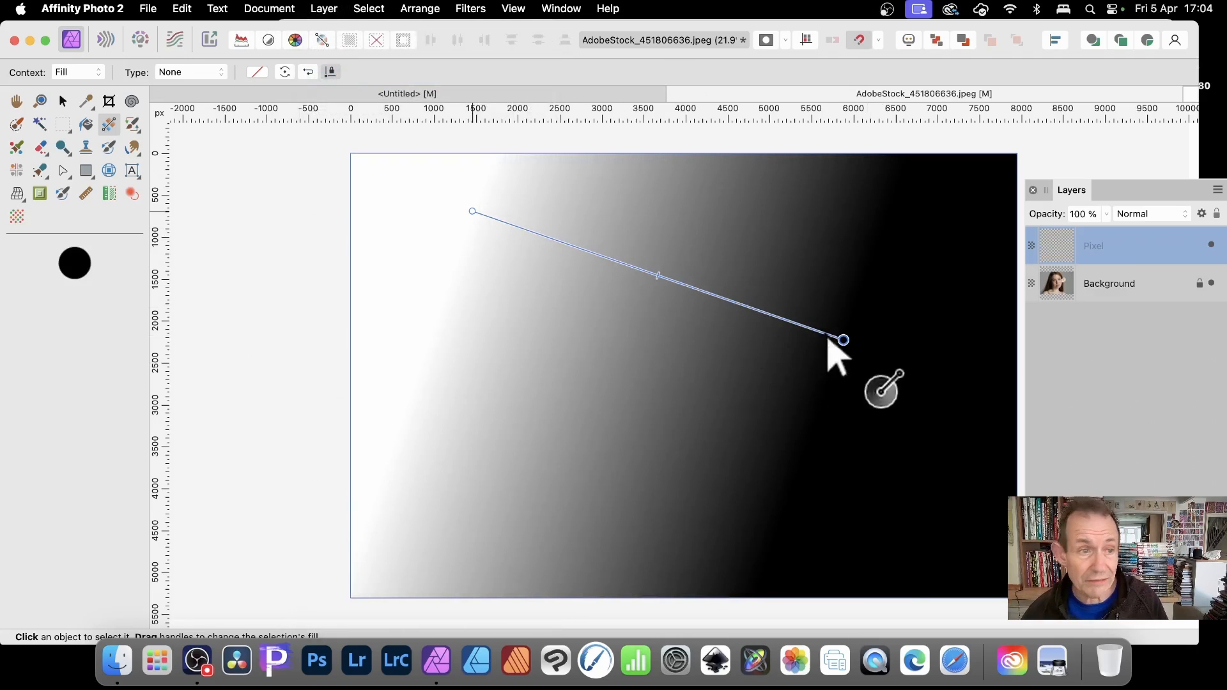
Step: Apply the green, blue, yellow and red radial preset to the pixel layer, and move its centre to the image's upper-right area
{"action": "left_click", "coordinate": [261, 73]}
{"action": "left_click", "coordinate": [269, 90]}
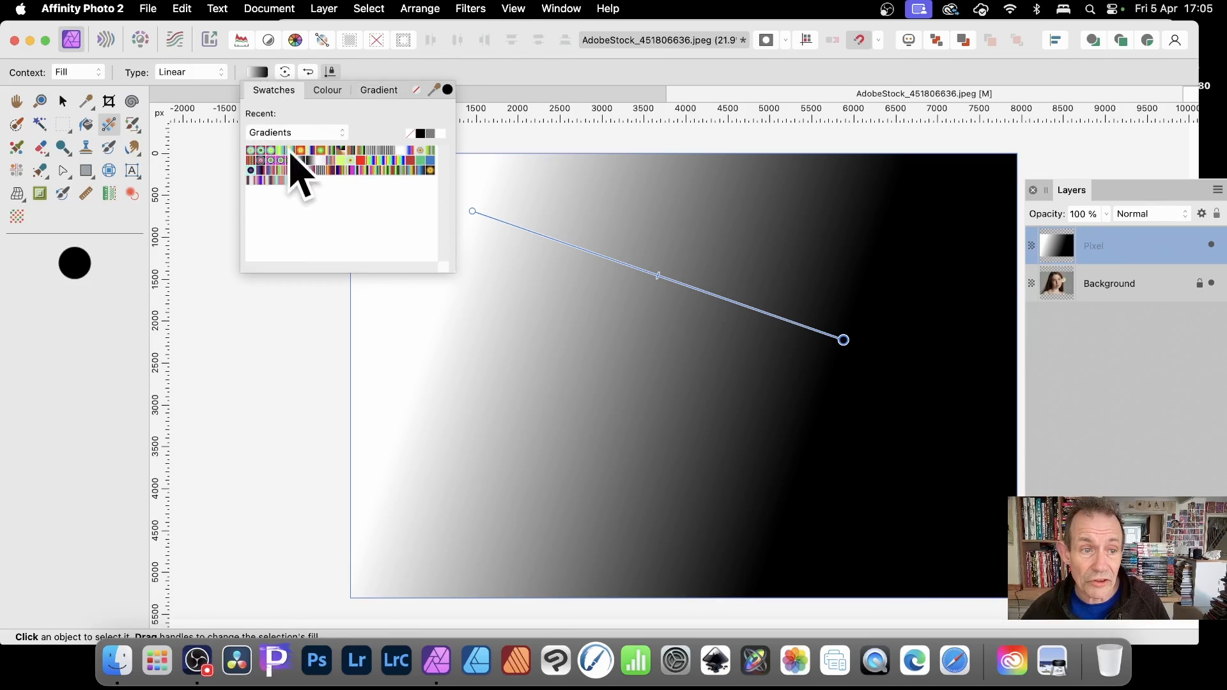
{"action": "left_click", "coordinate": [265, 159]}
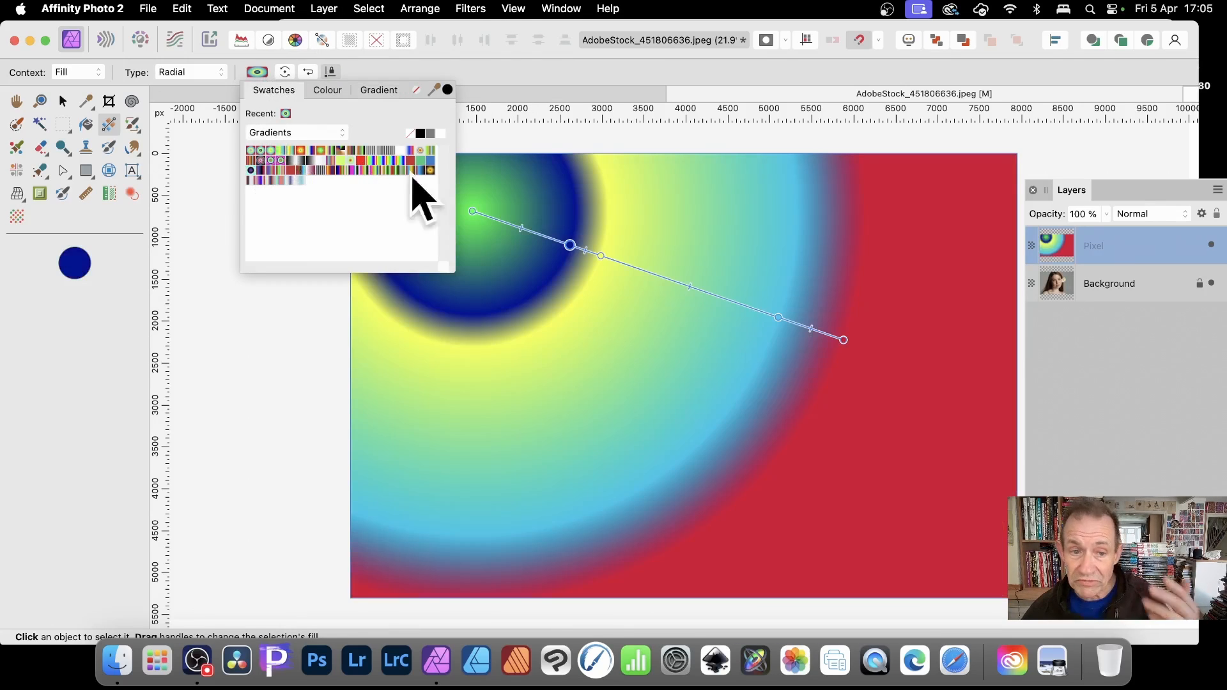
{"action": "left_click_drag", "start_coordinate": [472, 211], "coordinate": [837, 210]}
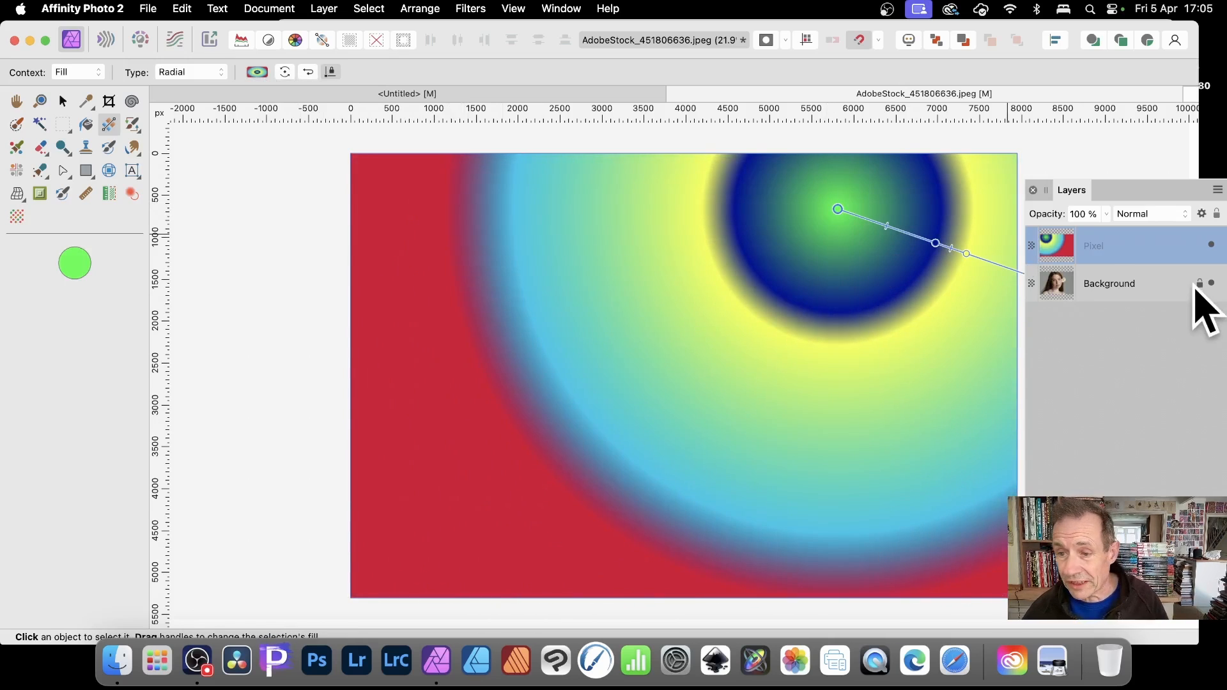
Step: Set the pixel layer's blend mode to Multiply and move the radial gradient's centre onto the woman's face
{"action": "left_click_drag", "start_coordinate": [1051, 190], "coordinate": [294, 182]}
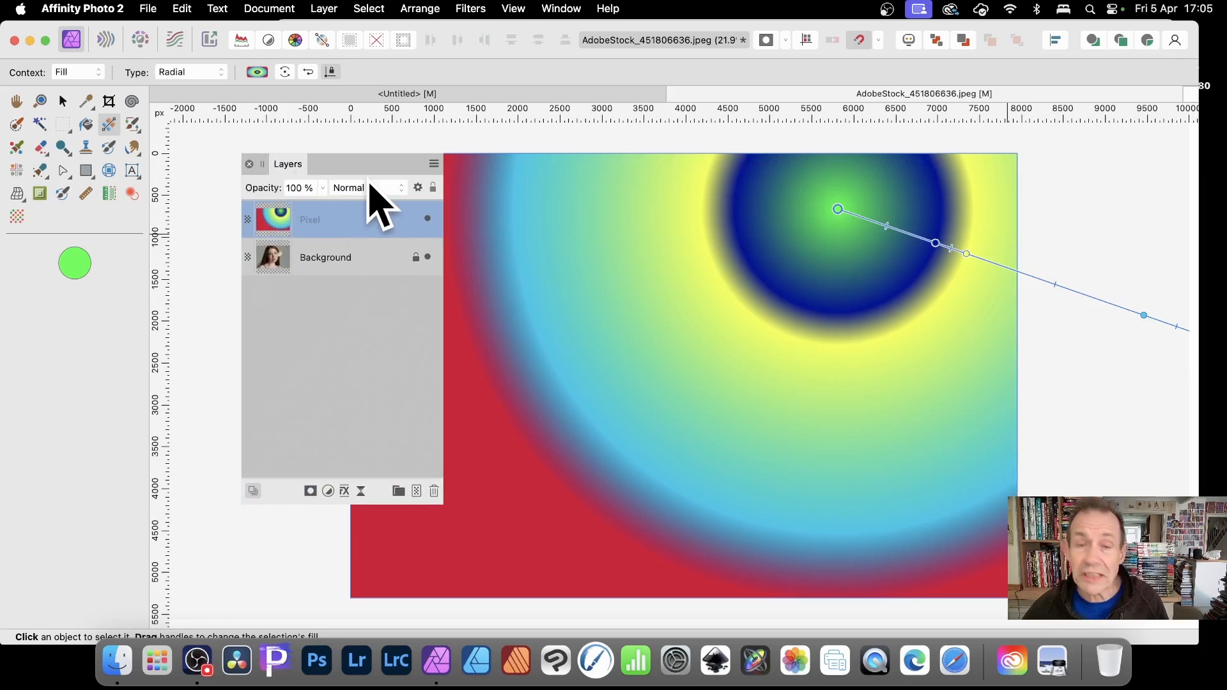
{"action": "left_click", "coordinate": [374, 189]}
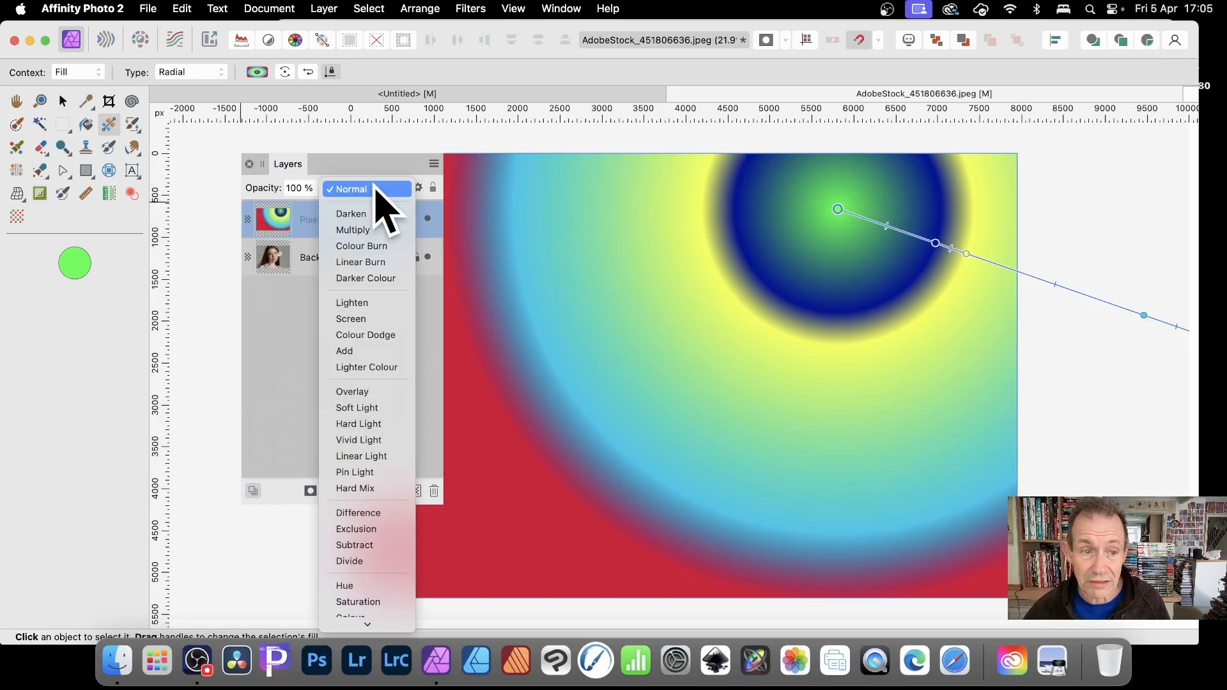
{"action": "left_click", "coordinate": [372, 229]}
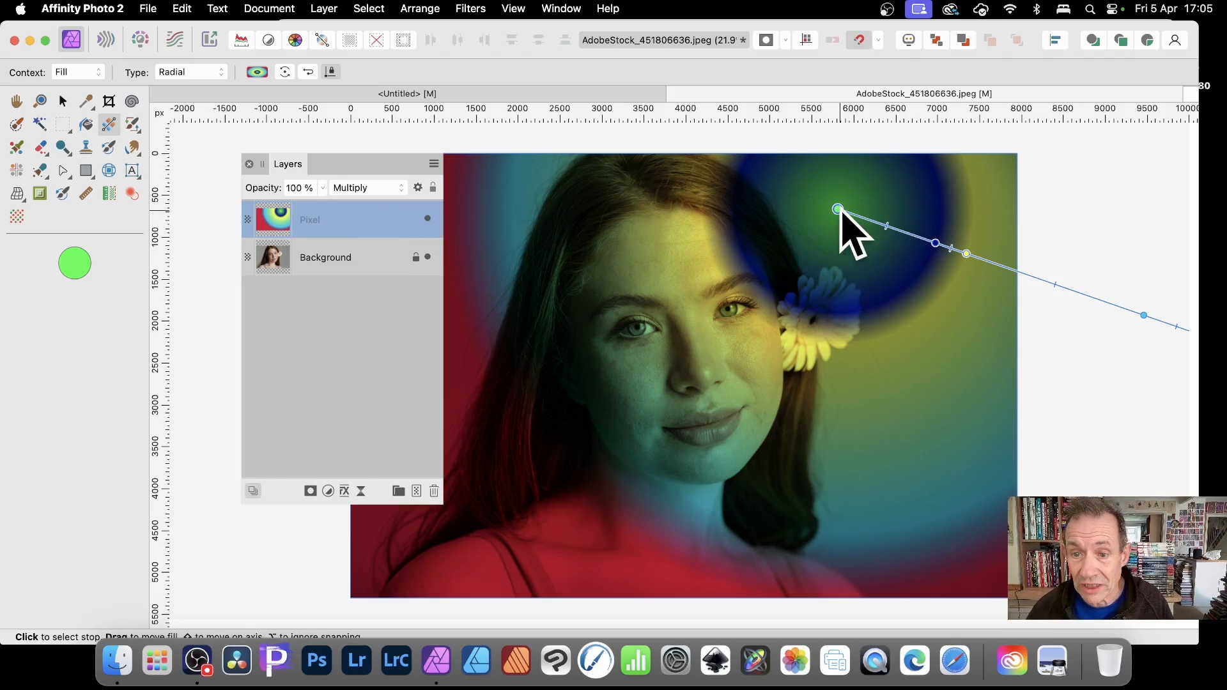
{"action": "left_click_drag", "start_coordinate": [839, 210], "coordinate": [718, 320]}
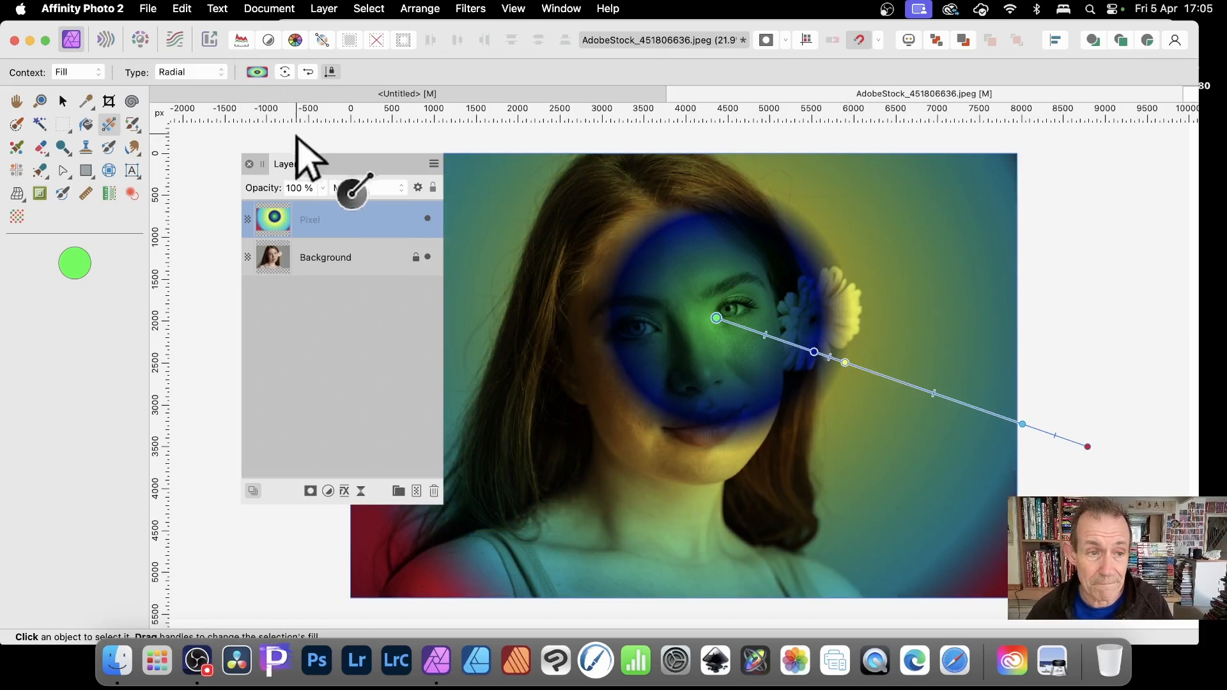
Step: Delete the gradient pixel layer above the photo
{"action": "key", "text": "BackSpace"}
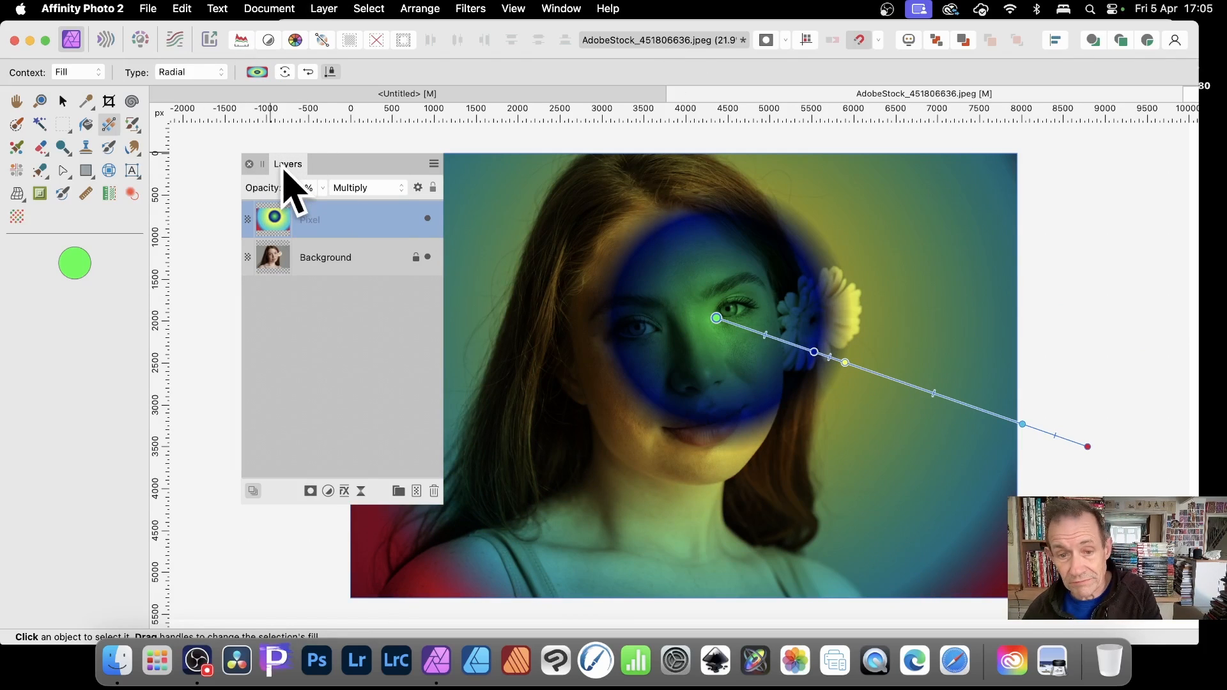
{"action": "key", "text": "BackSpace"}
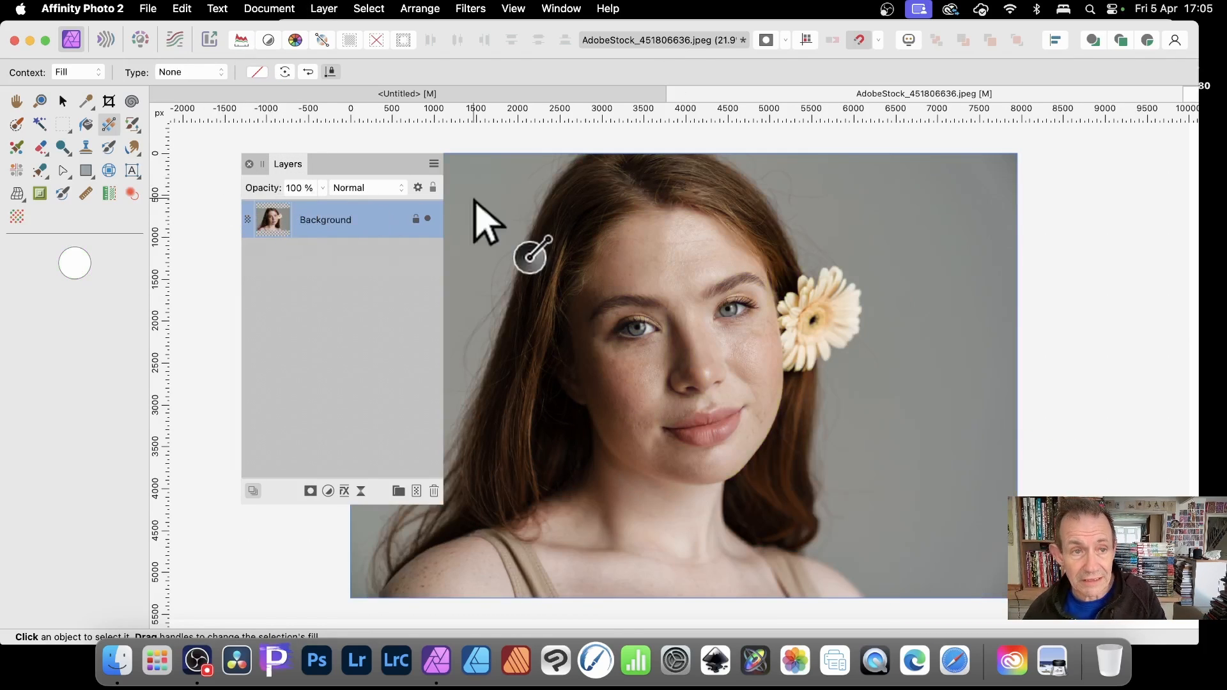
Step: Add a new fill layer above the photo and draw a diagonal white-to-black linear gradient on it
{"action": "left_click", "coordinate": [326, 7]}
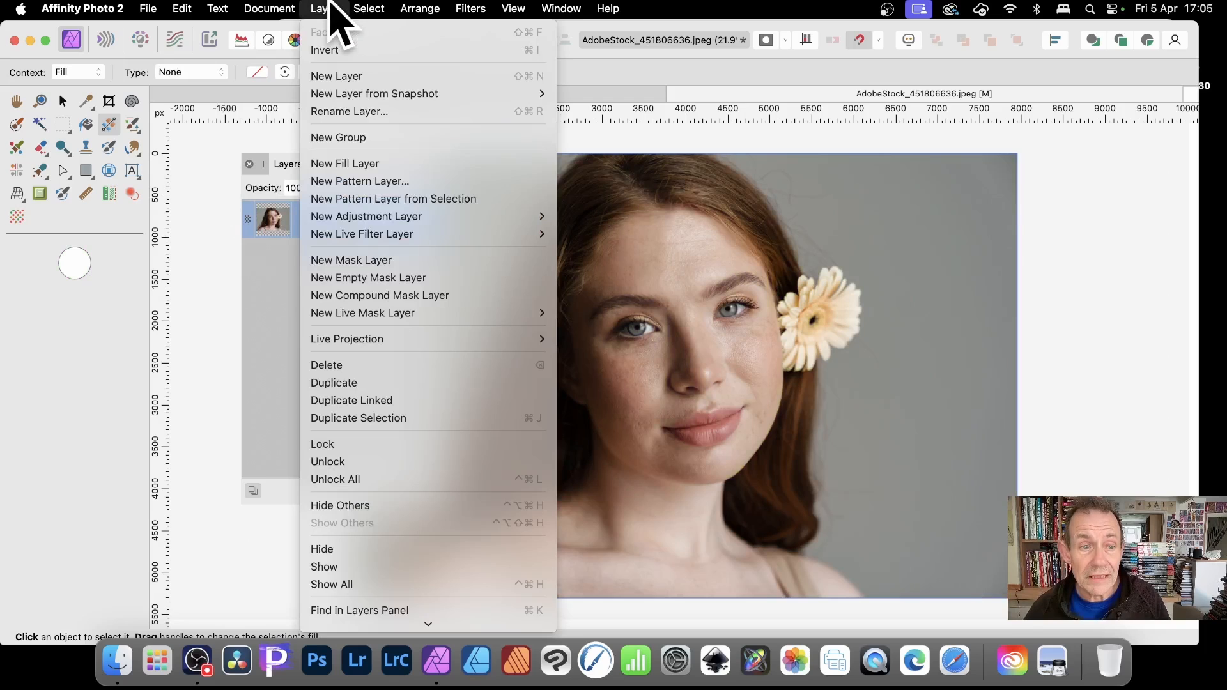
{"action": "left_click", "coordinate": [346, 165]}
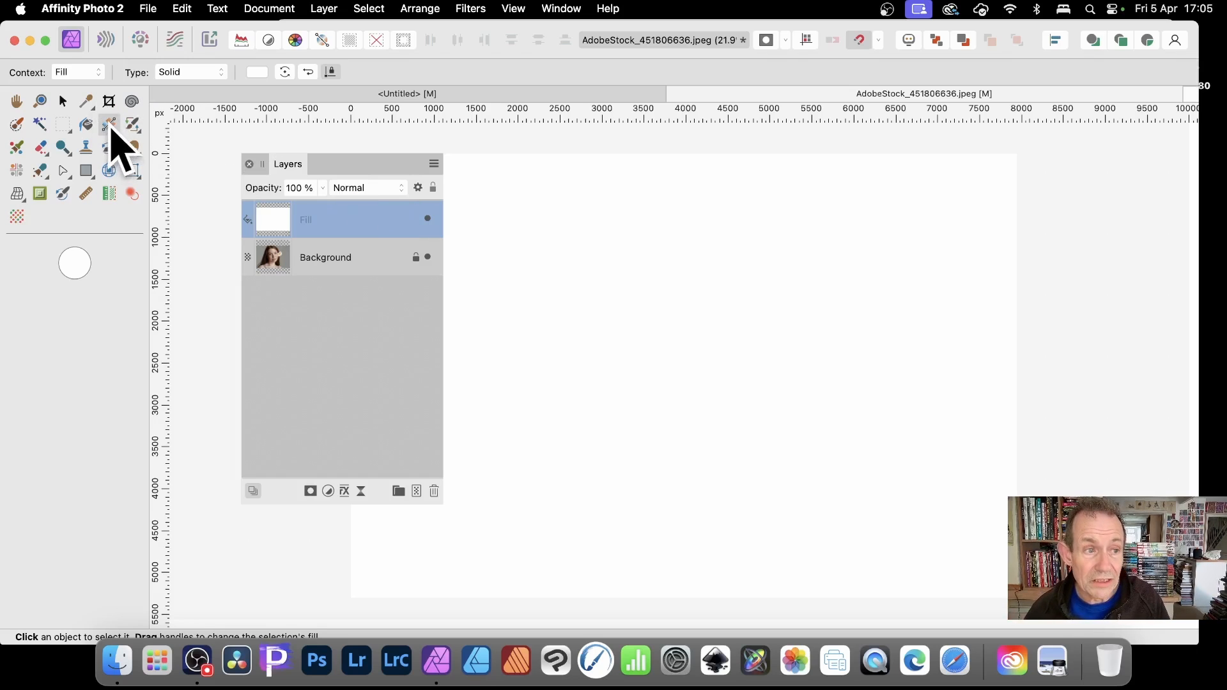
{"action": "left_click_drag", "start_coordinate": [568, 239], "coordinate": [964, 452]}
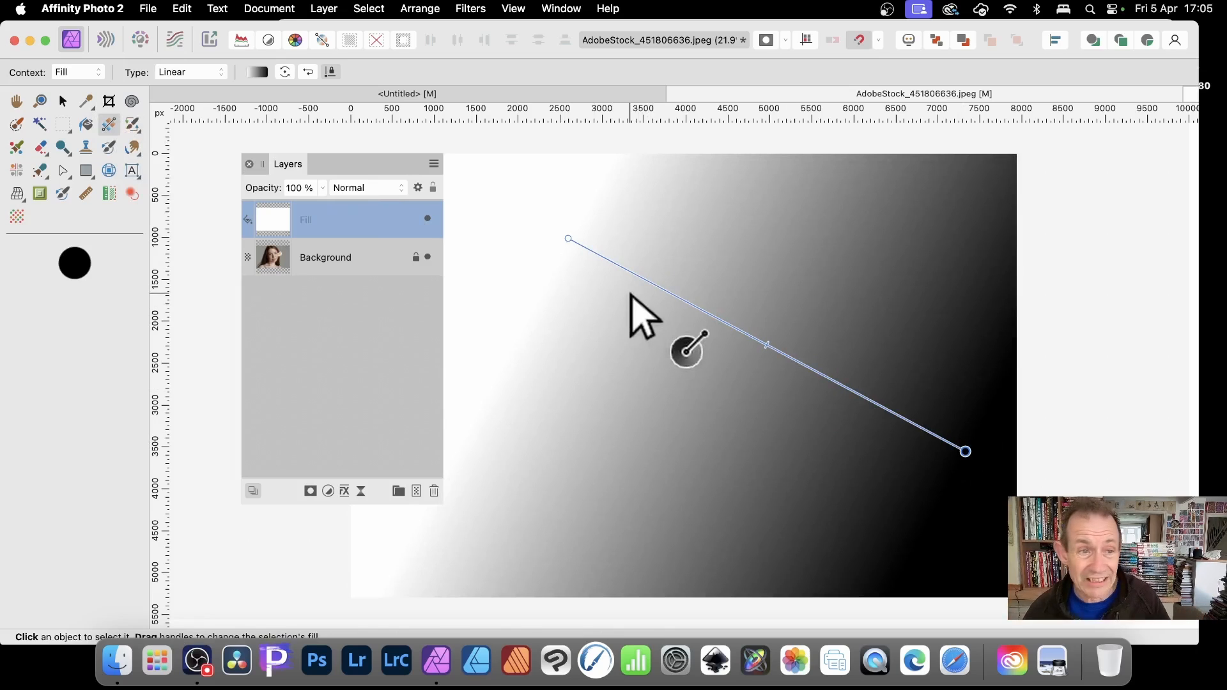
Step: Apply the blue, yellow and red radial gradient preset to the fill layer and set its blend mode to Darken
{"action": "left_click", "coordinate": [261, 71]}
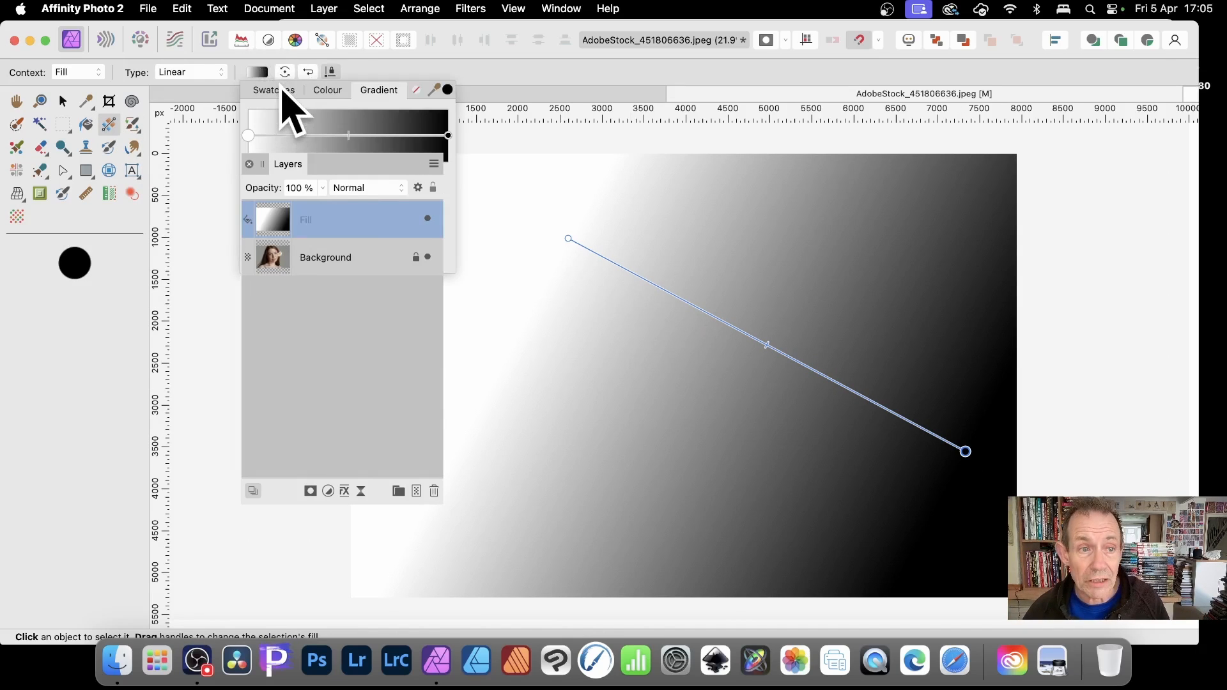
{"action": "left_click", "coordinate": [275, 90]}
{"action": "left_click", "coordinate": [305, 149]}
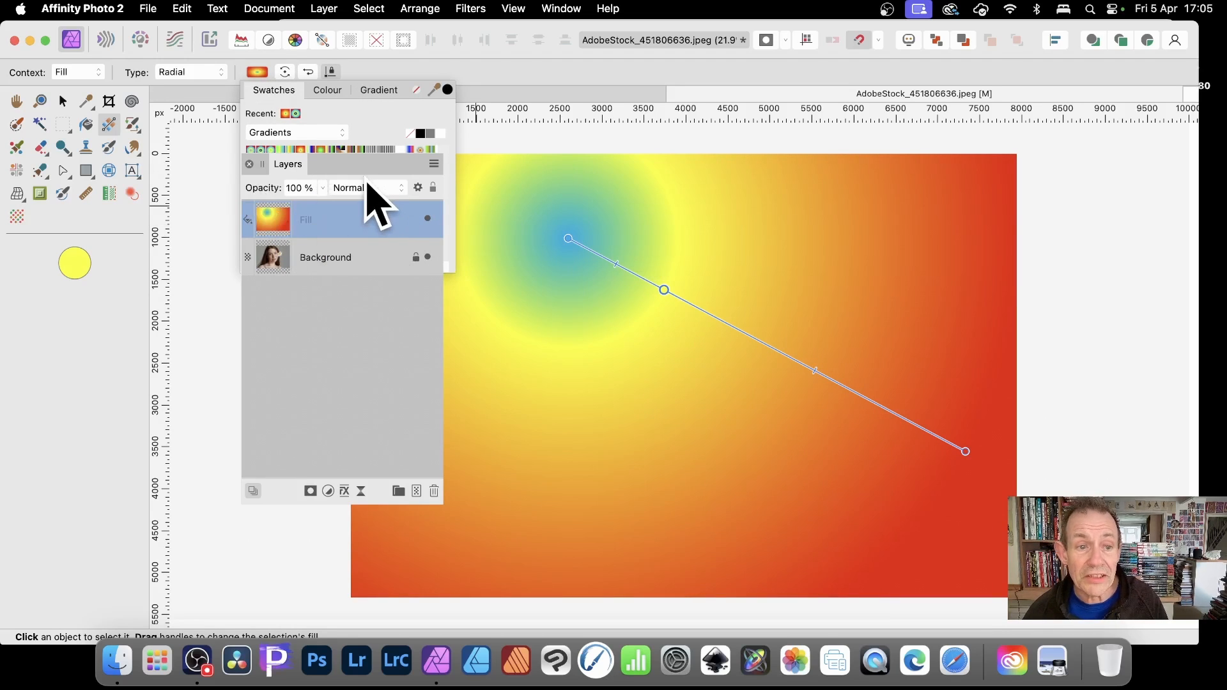
{"action": "left_click", "coordinate": [371, 188]}
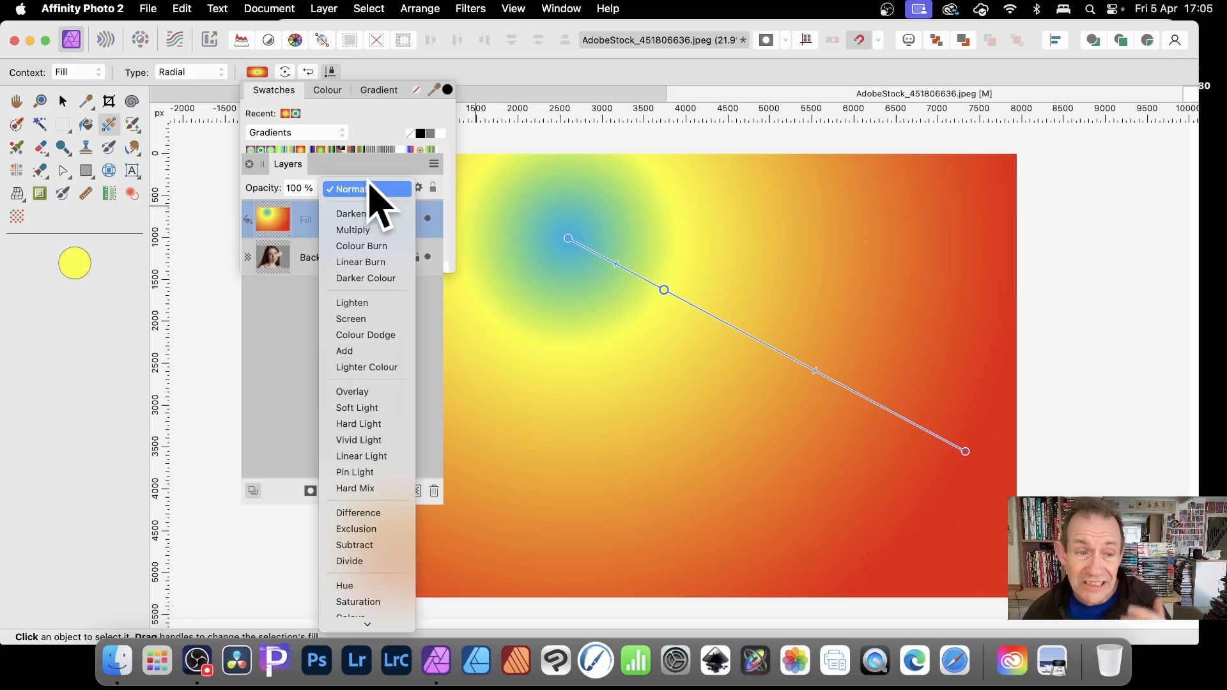
{"action": "left_click", "coordinate": [371, 214]}
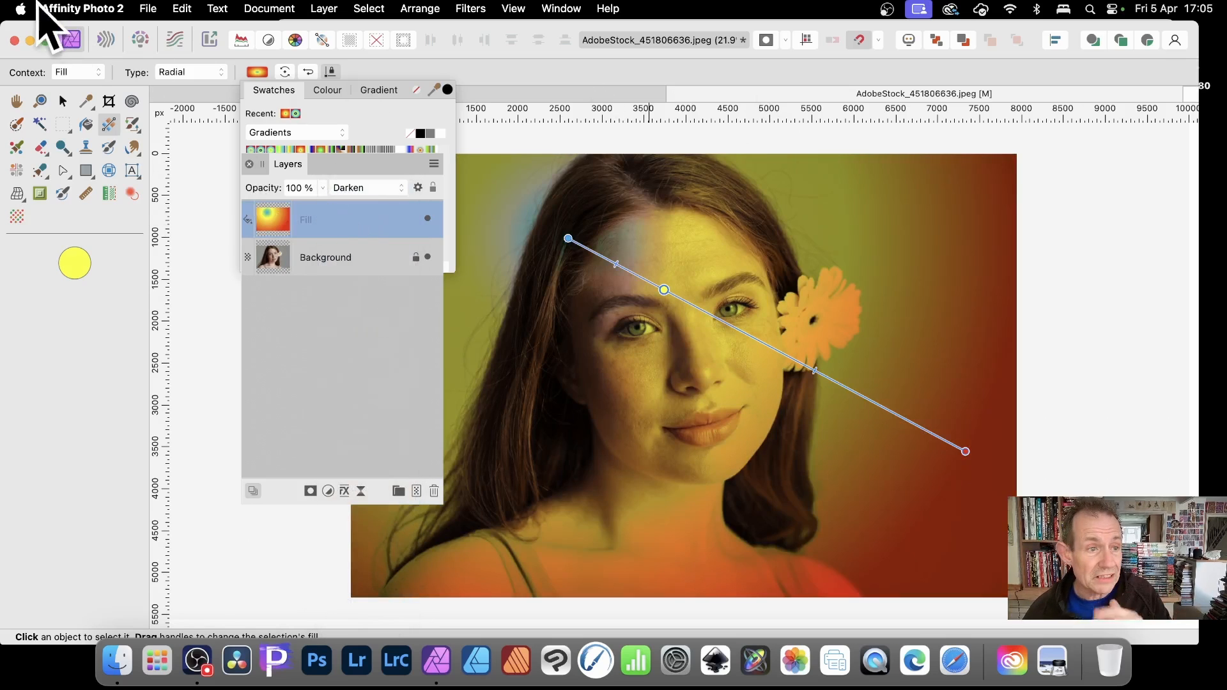
Step: Reselect the fill layer and move the radial gradient's blue centre over the woman's eye nearest the flower
{"action": "left_click", "coordinate": [337, 257]}
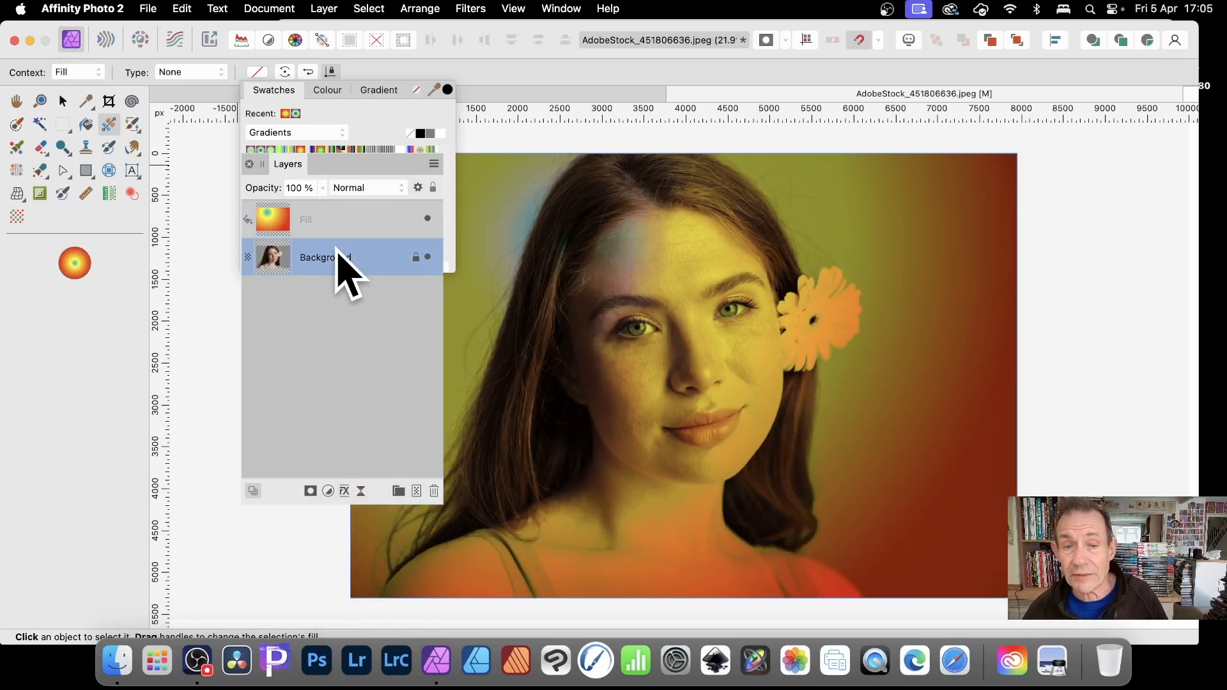
{"action": "left_click", "coordinate": [311, 221]}
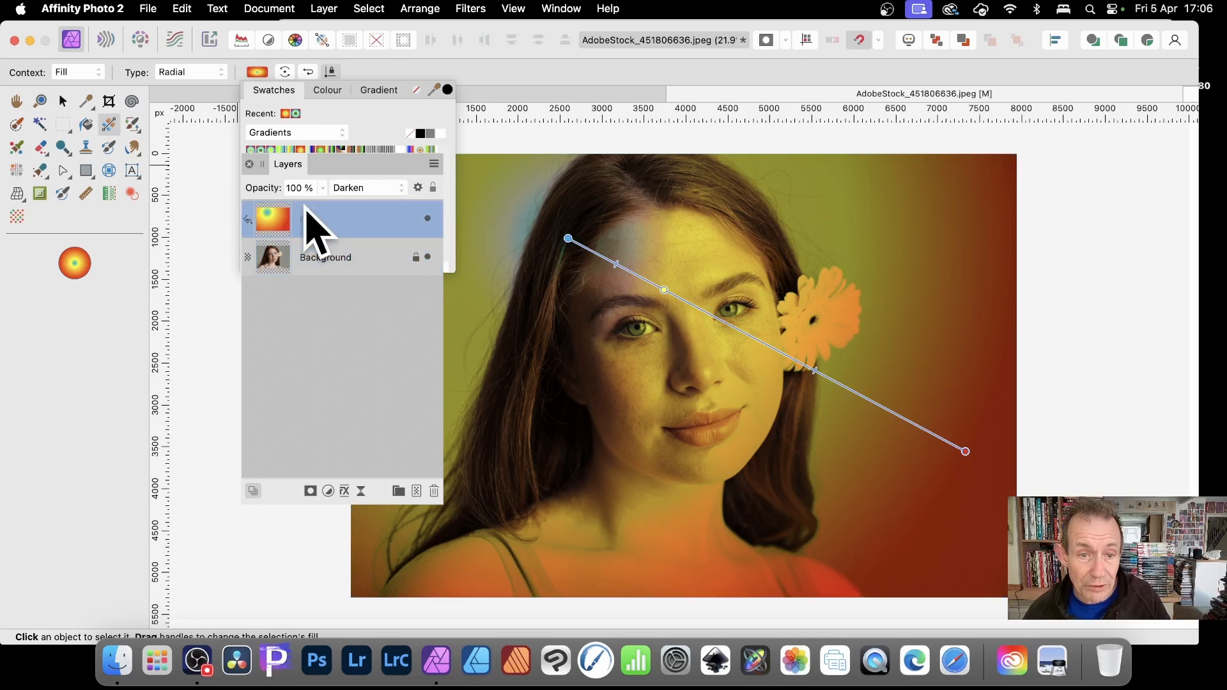
{"action": "left_click_drag", "start_coordinate": [568, 238], "coordinate": [735, 320]}
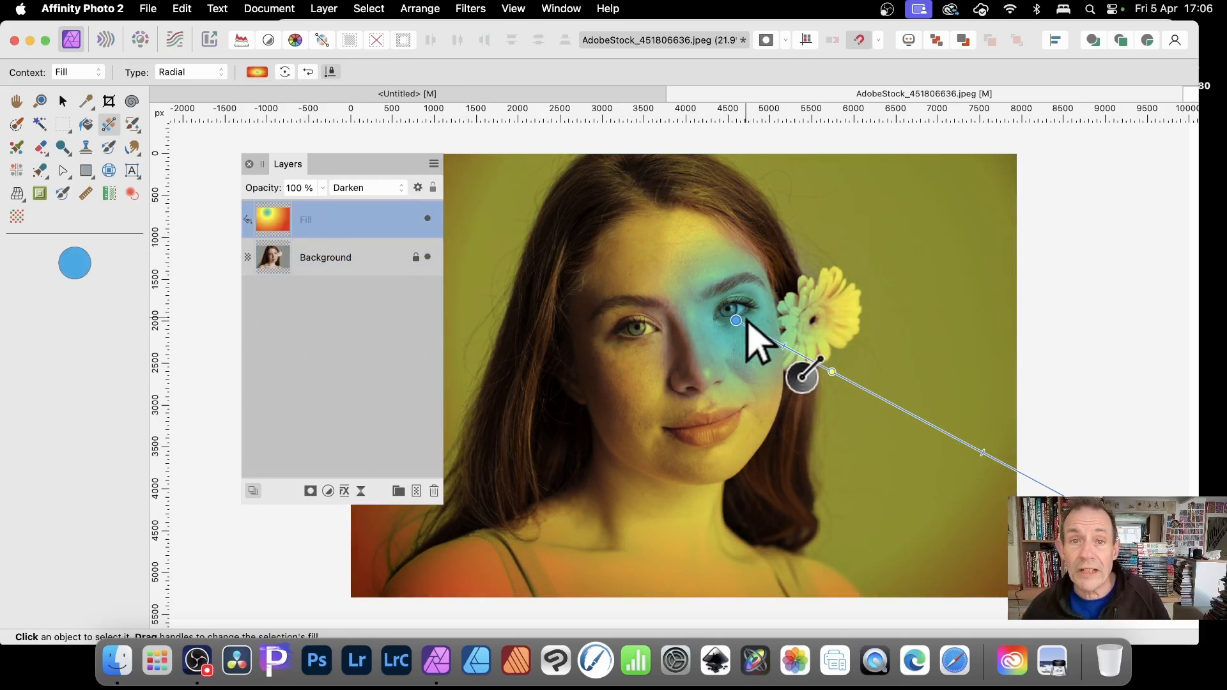